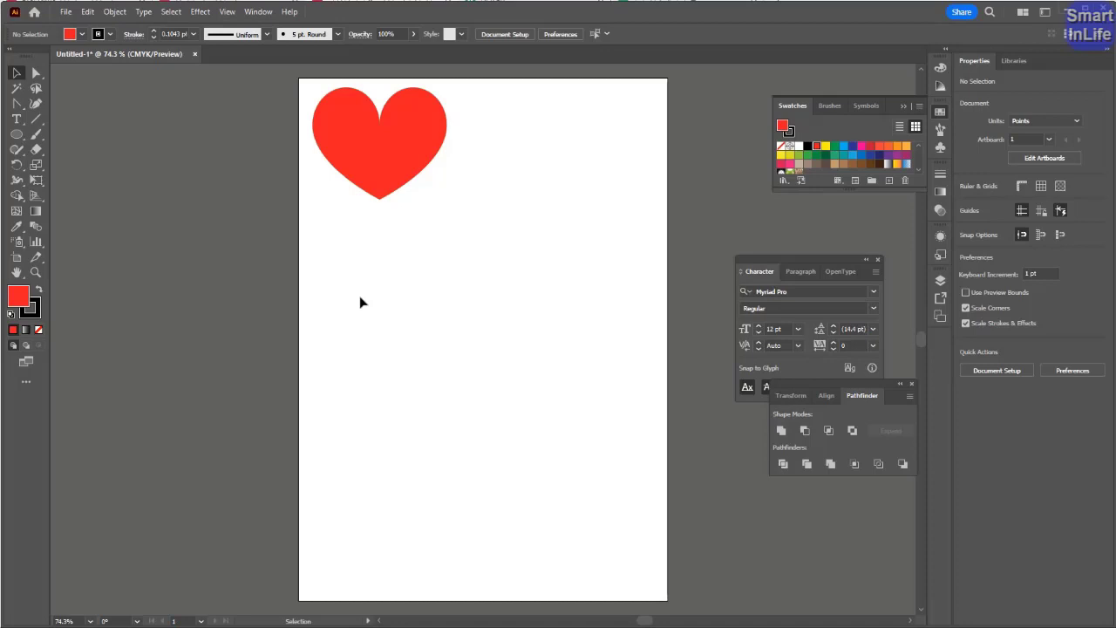
# Step: Draw an ellipse about 160 by 194 pt below the heart and a circle about 177 pt across beside it
pyautogui.click(19, 137)
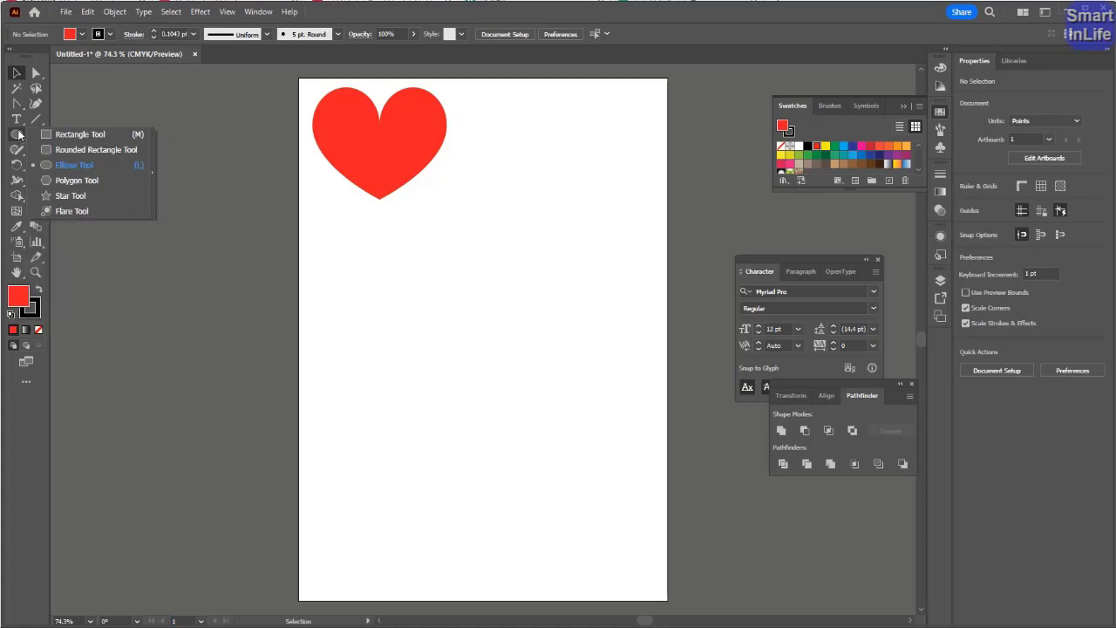
pyautogui.click(76, 165)
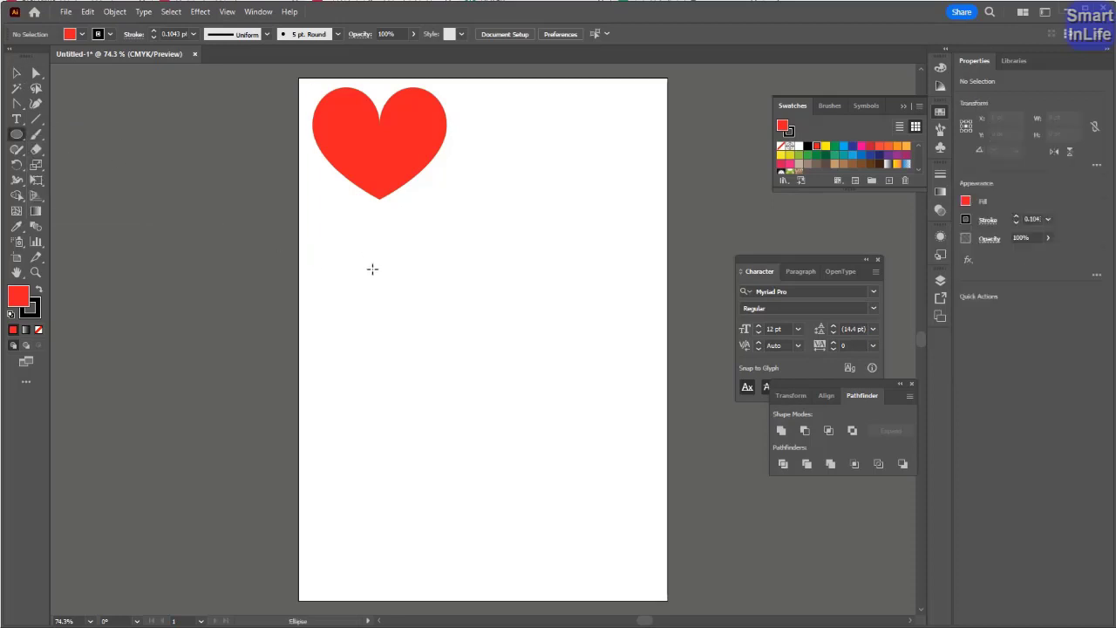
pyautogui.moveTo(337, 247)
pyautogui.mouseDown()
pyautogui.moveTo(433, 346)
pyautogui.moveTo(435, 367)
pyautogui.moveTo(394, 332)
pyautogui.moveTo(413, 365)
pyautogui.moveTo(435, 368)
pyautogui.mouseUp()
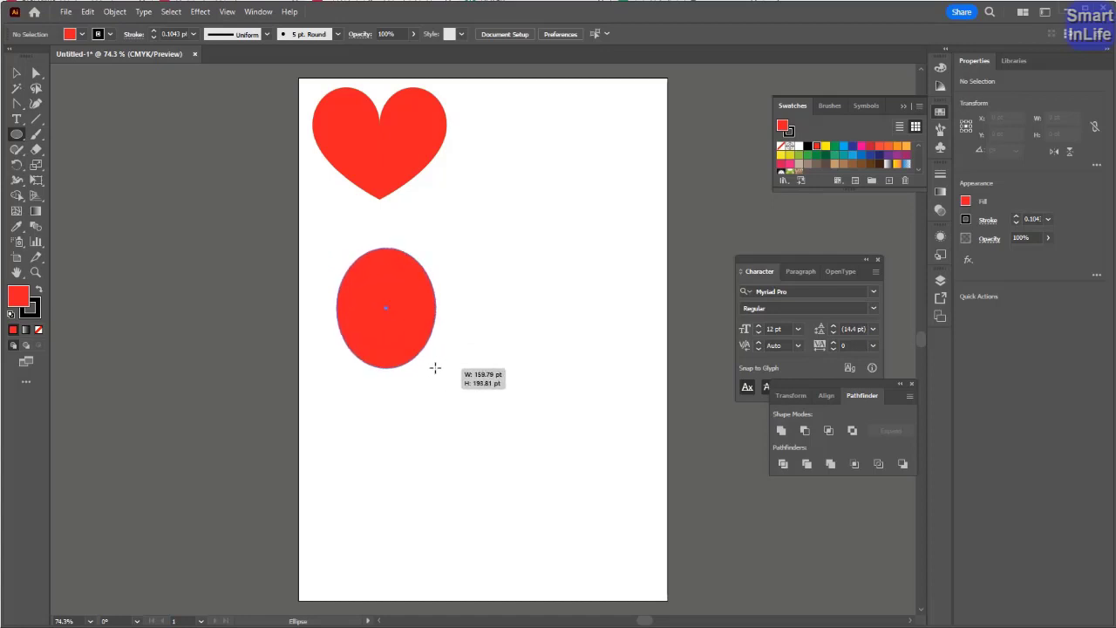
pyautogui.moveTo(435, 368); pyautogui.dragTo(435, 368)
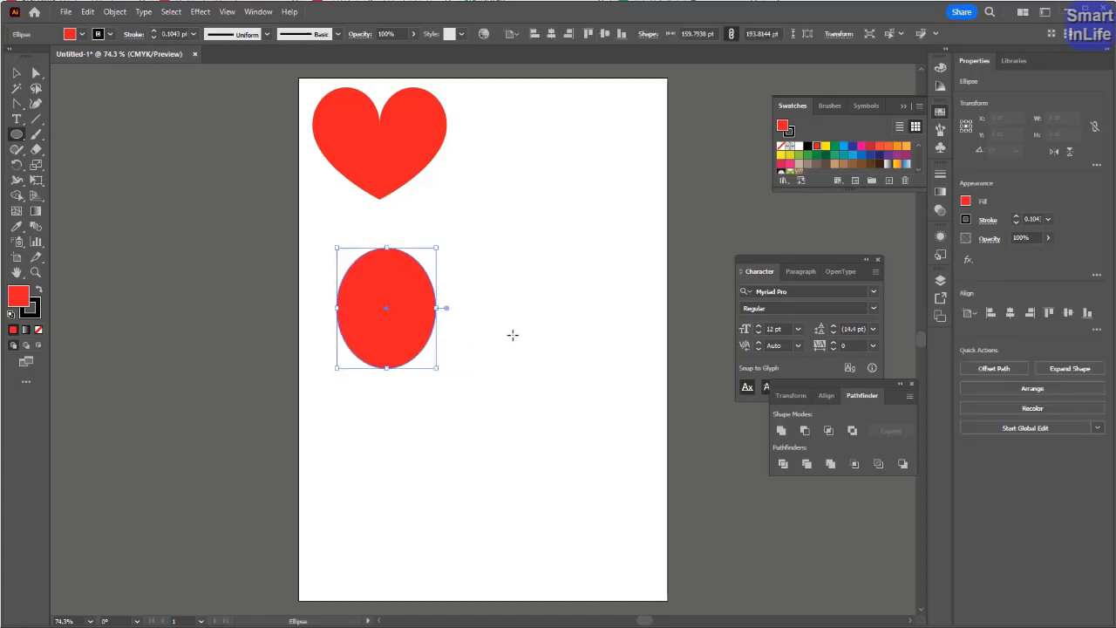
pyautogui.moveTo(506, 258)
pyautogui.mouseDown()
pyautogui.moveTo(523, 266)
pyautogui.moveTo(564, 335)
pyautogui.moveTo(615, 367)
pyautogui.mouseUp()
# Step: Swap the positions of the two new shapes, placing the circle directly below the heart and the ellipse to its right
pyautogui.click(17, 72)
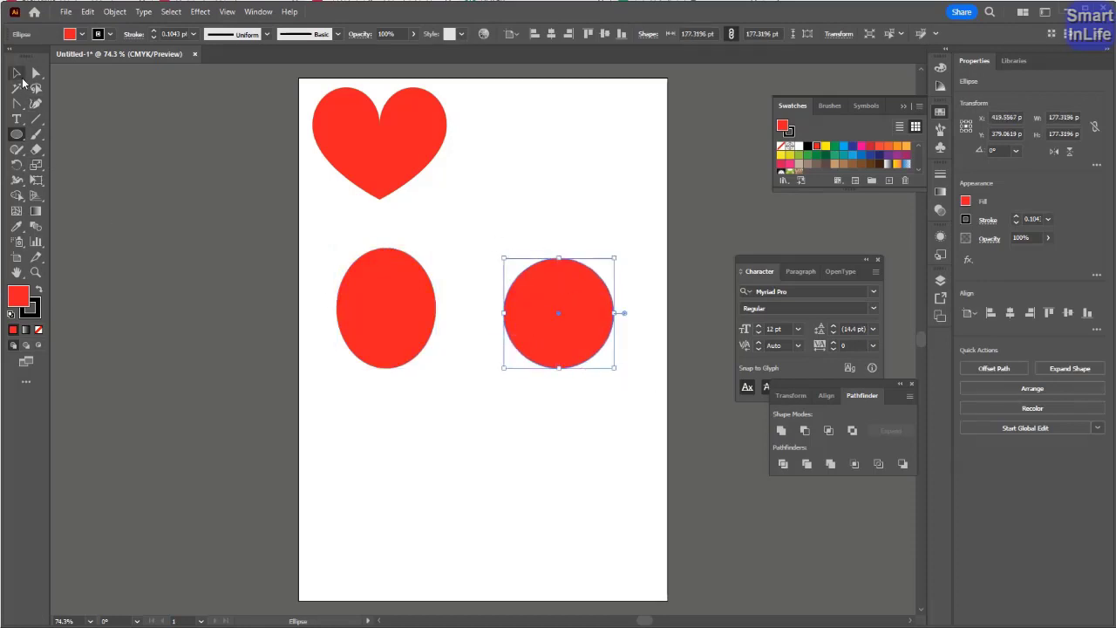
pyautogui.moveTo(429, 287); pyautogui.dragTo(616, 141)
pyautogui.moveTo(581, 282); pyautogui.dragTo(406, 289)
pyautogui.moveTo(582, 193); pyautogui.dragTo(569, 361)
pyautogui.moveTo(404, 326)
pyautogui.mouseDown()
pyautogui.moveTo(401, 308)
pyautogui.moveTo(386, 316)
pyautogui.mouseUp()
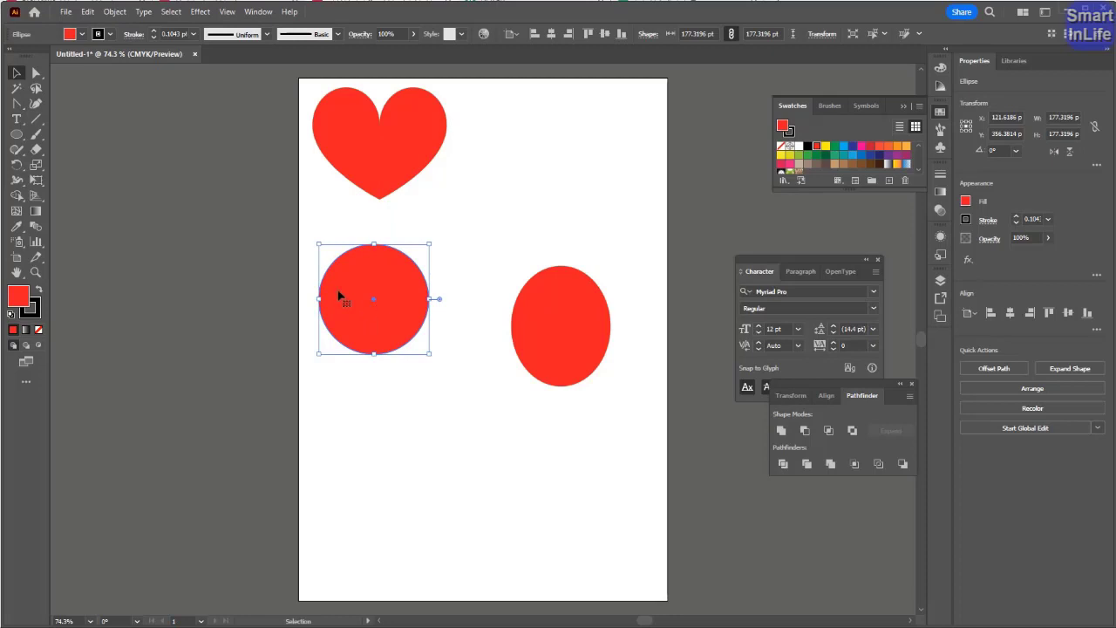
pyautogui.press('a')
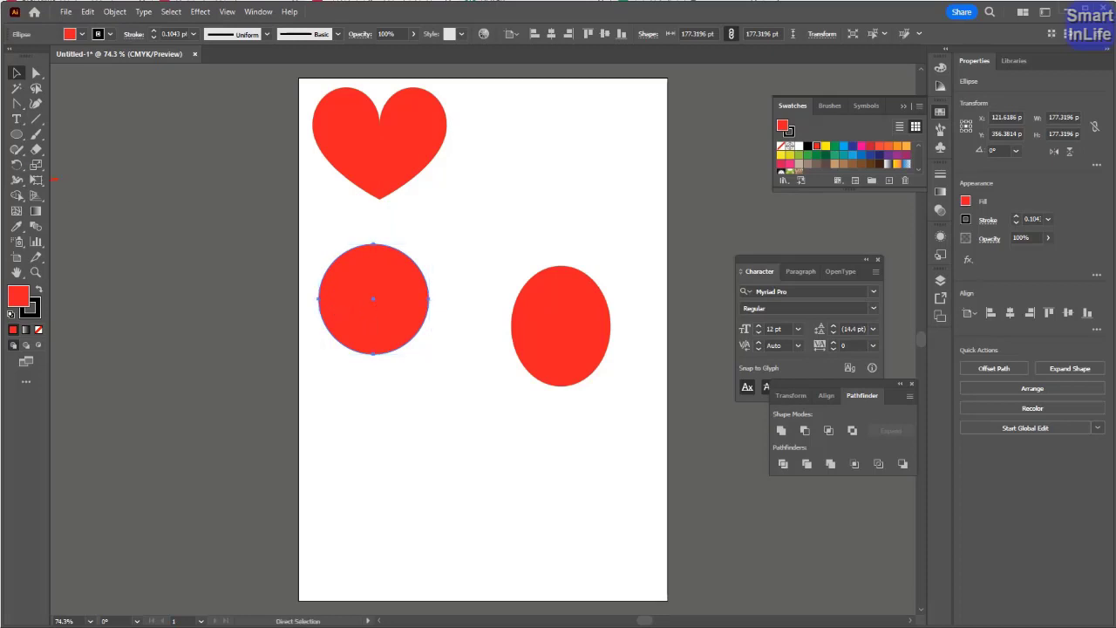
pyautogui.press('v')
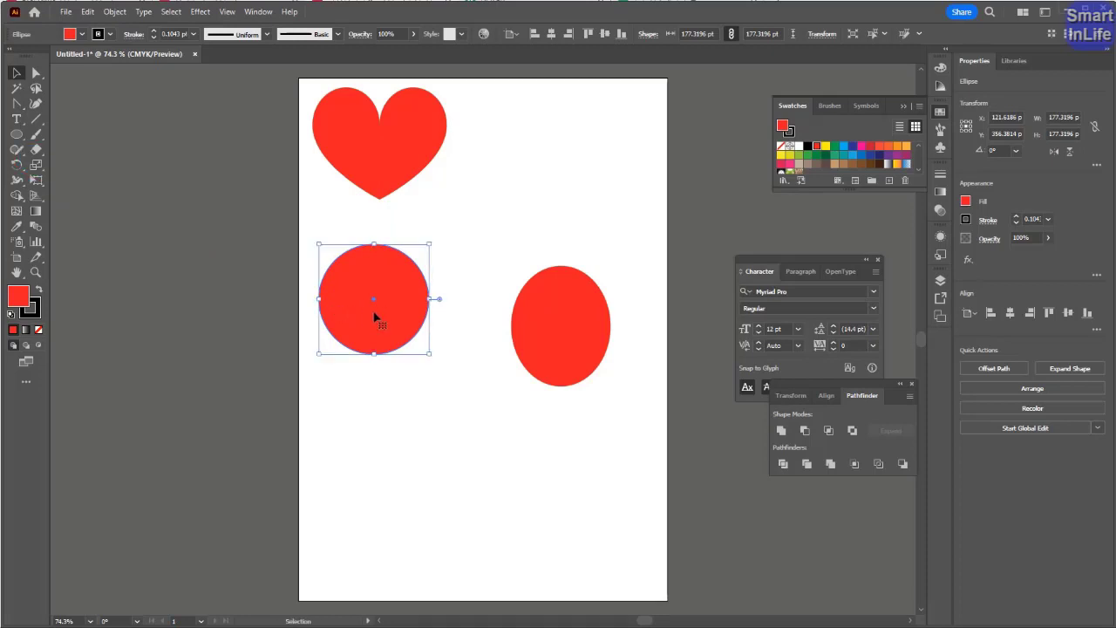
# Step: Create a copy of the circle scaled uniformly to 50%, checking the preview on the artboard
pyautogui.doubleClick(37, 166)
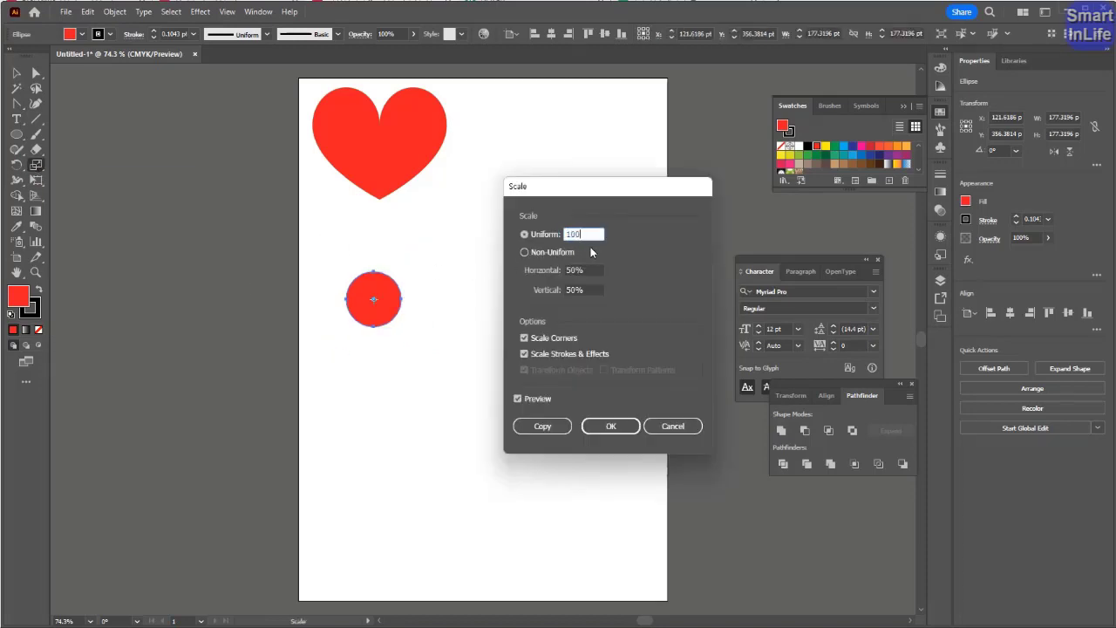
pyautogui.doubleClick(581, 234)
pyautogui.write('50')
pyautogui.click(538, 399)
pyautogui.click(540, 401)
pyautogui.click(540, 399)
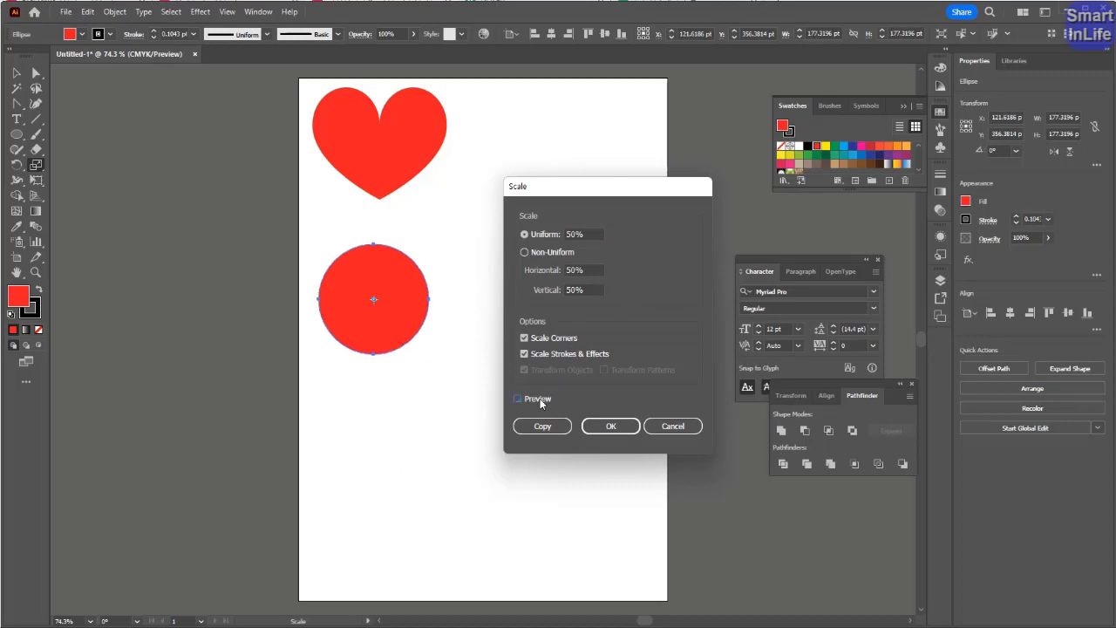
pyautogui.click(540, 399)
pyautogui.click(540, 398)
pyautogui.click(539, 399)
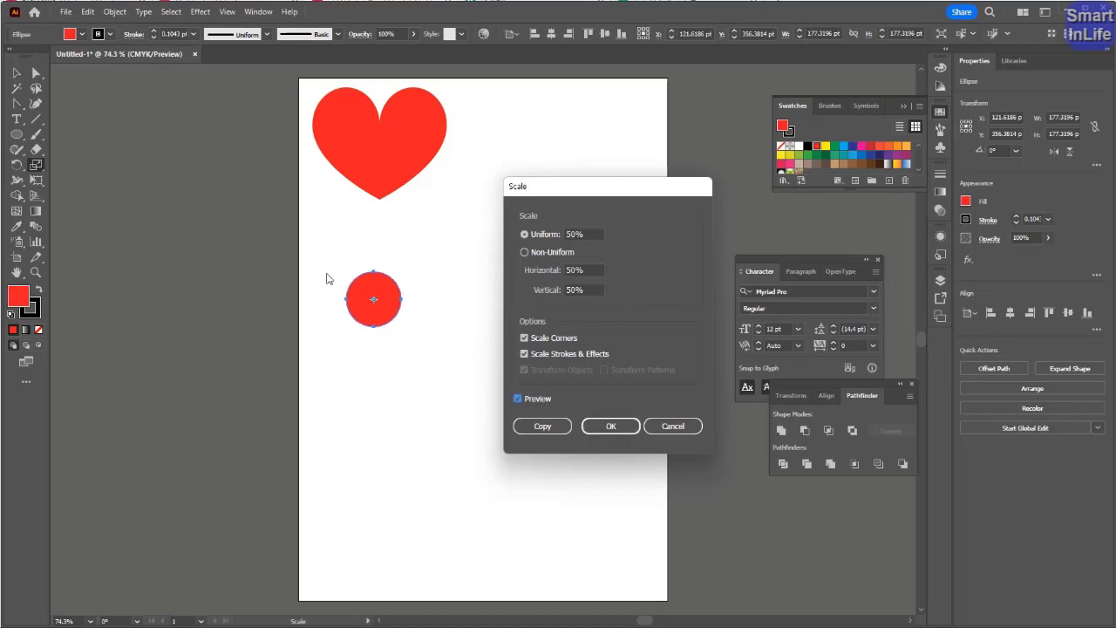
pyautogui.click(542, 427)
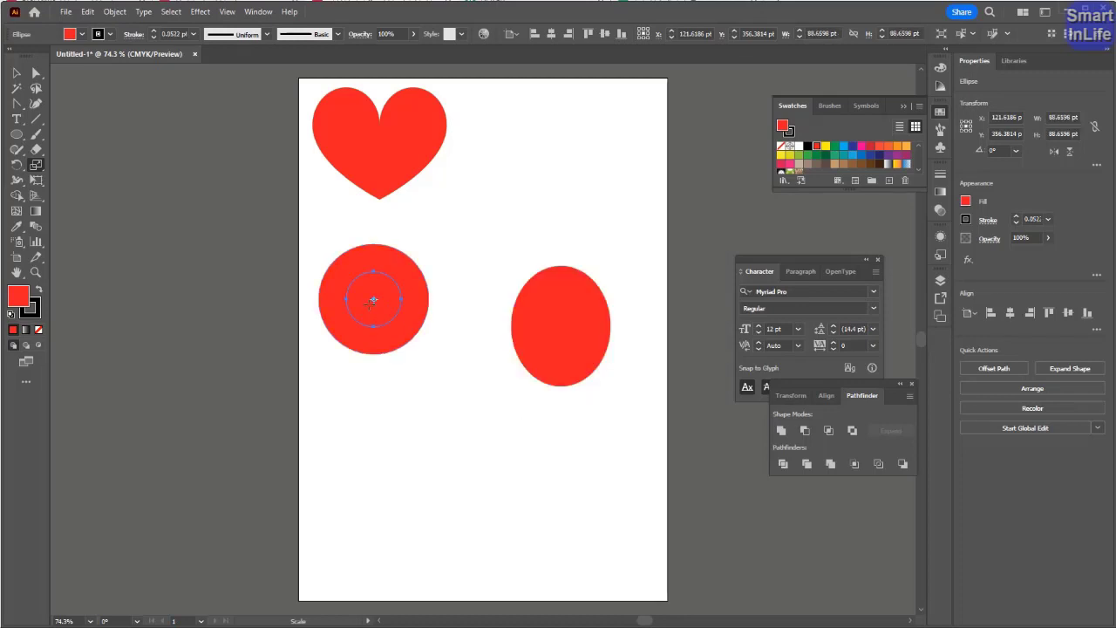
# Step: Align the left edges of the small and large circles
pyautogui.click(17, 72)
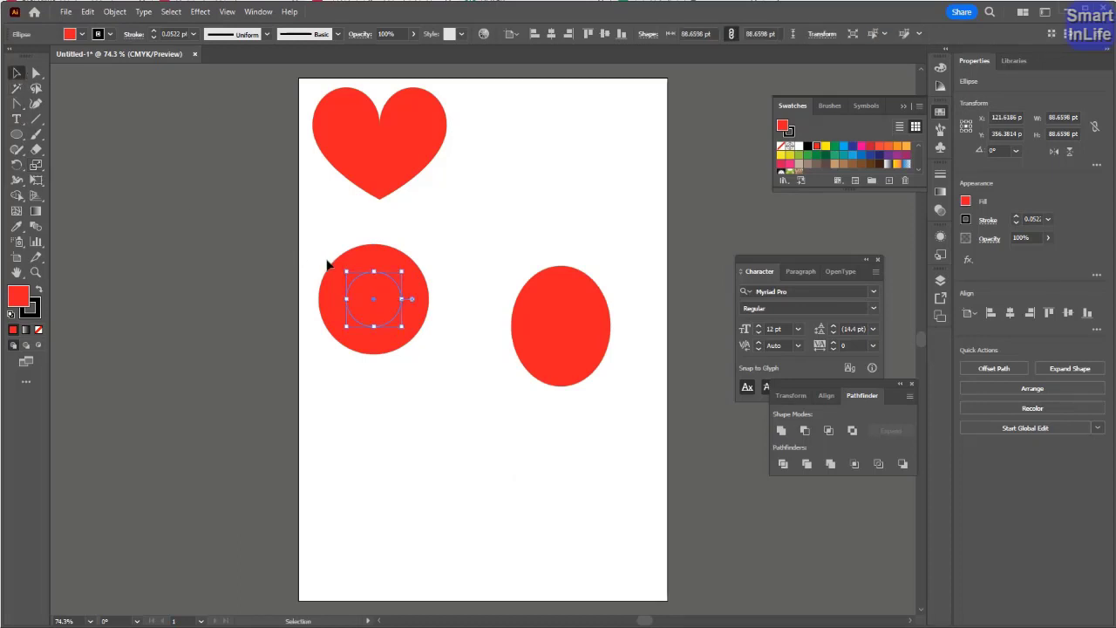
pyautogui.moveTo(327, 264); pyautogui.dragTo(371, 403)
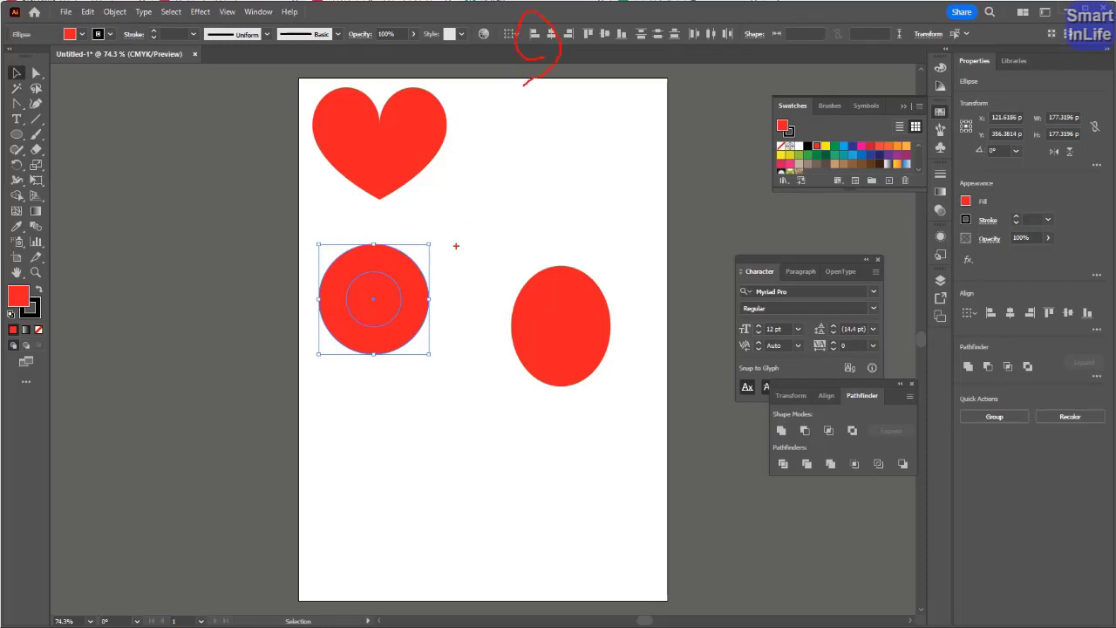
pyautogui.click(535, 33)
pyautogui.click(401, 393)
# Step: Fill the small circle with yellow
pyautogui.click(348, 302)
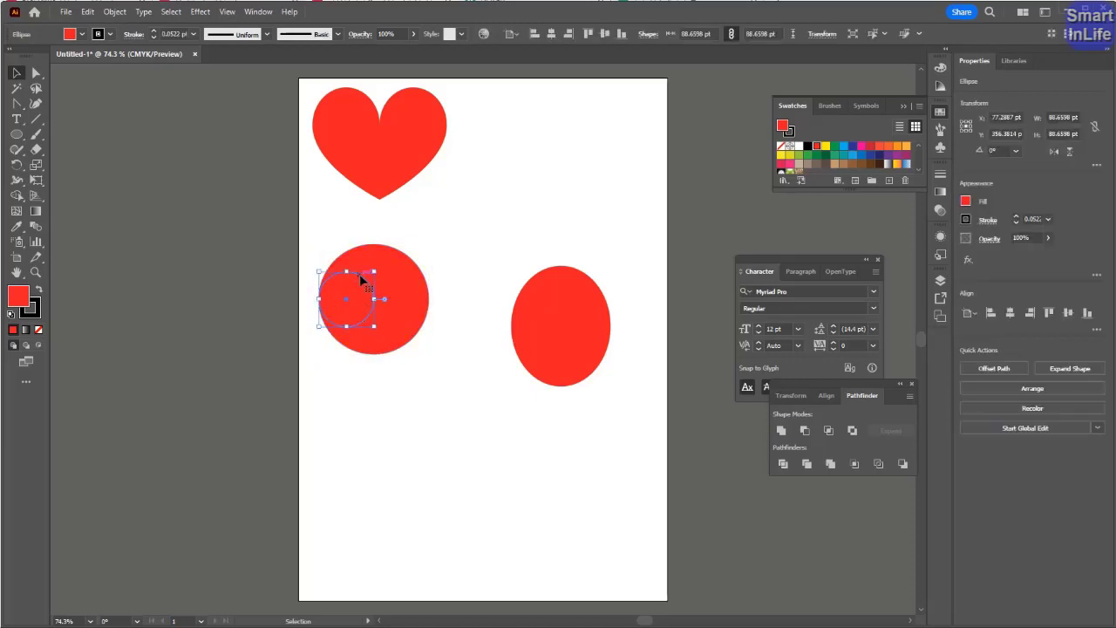
pyautogui.click(825, 146)
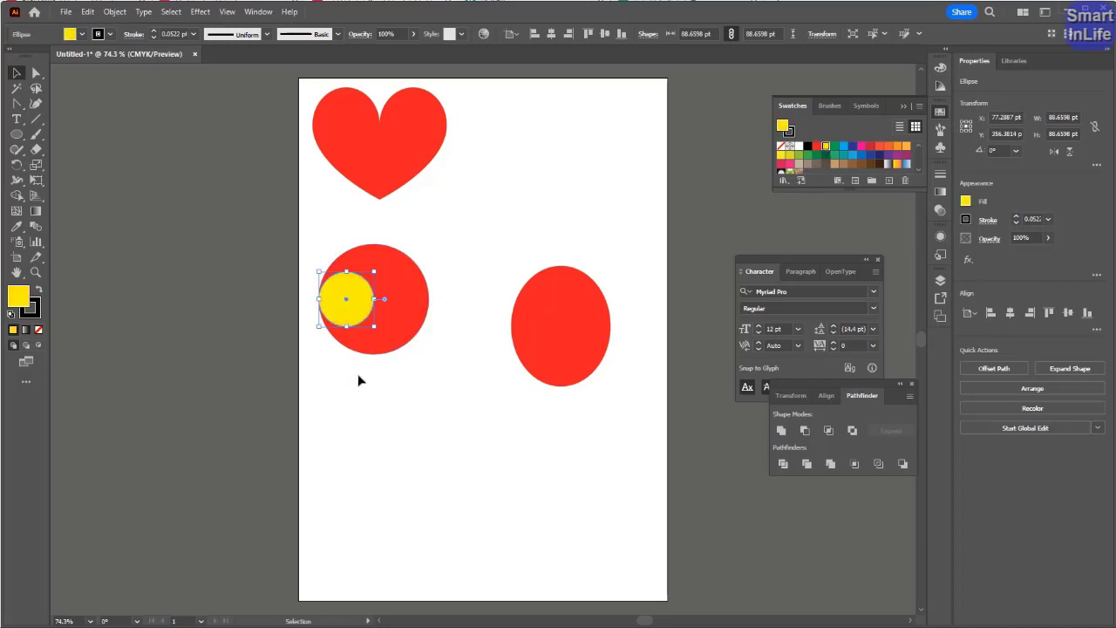
pyautogui.click(360, 377)
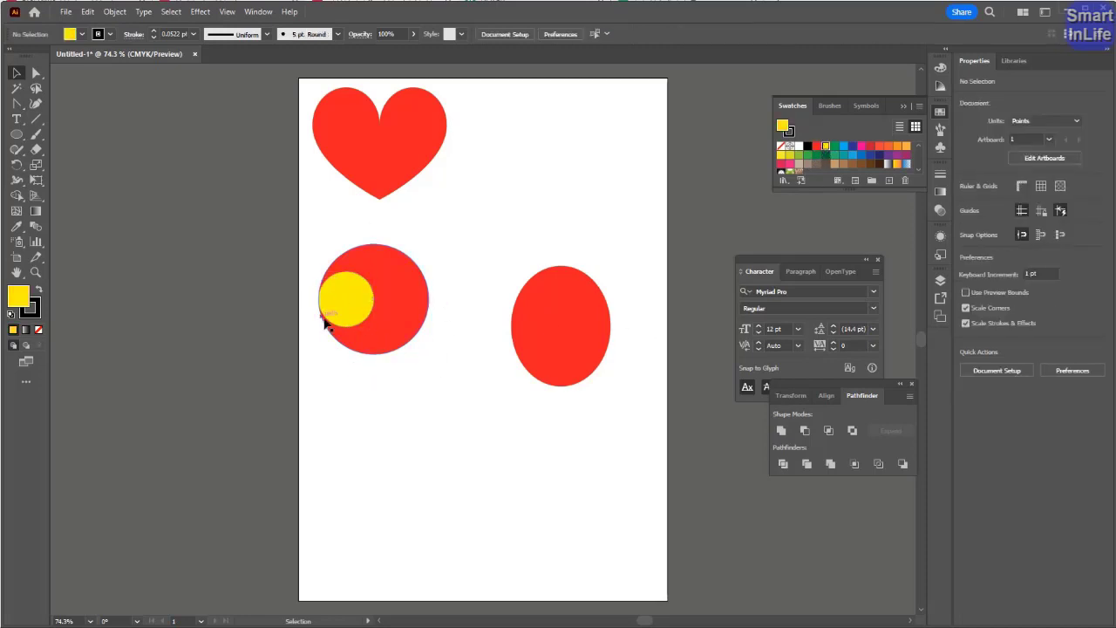
# Step: Duplicate the small yellow circle in place and align the copy to the right edge of the large red circle
pyautogui.click(348, 296)
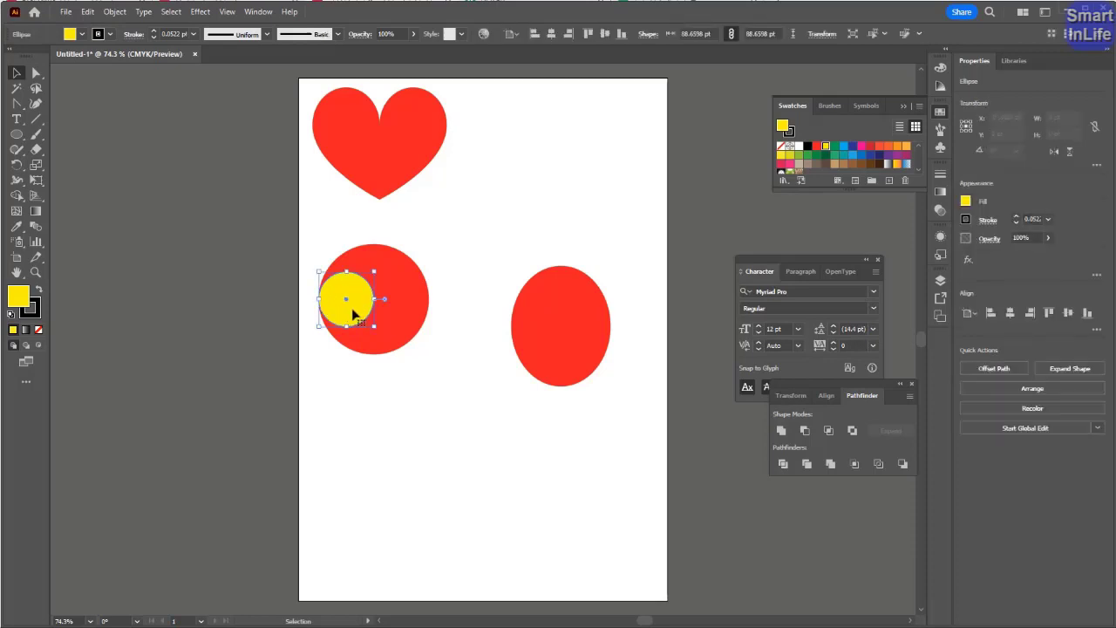
pyautogui.press('a')
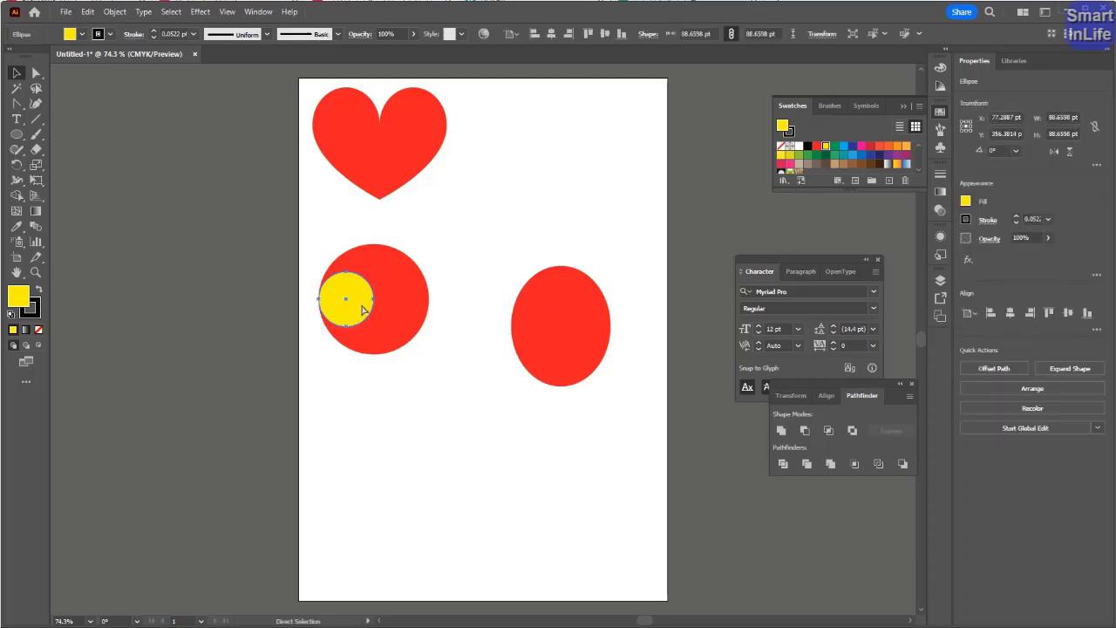
pyautogui.press('v')
pyautogui.keyDown('shift'); pyautogui.click(411, 296); pyautogui.keyUp('shift')
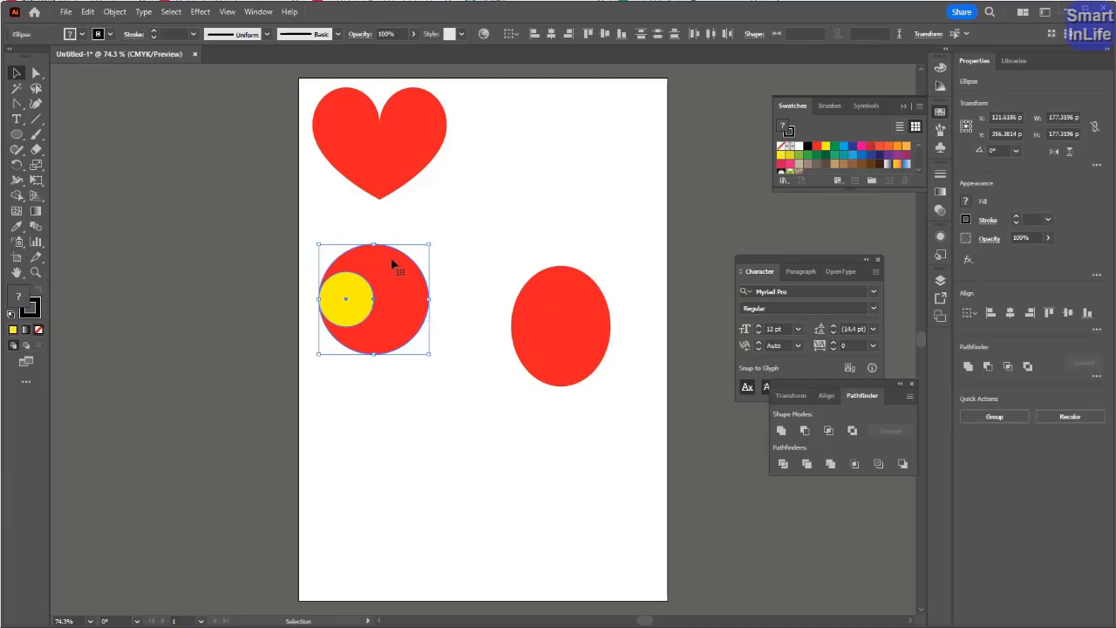
pyautogui.click(568, 34)
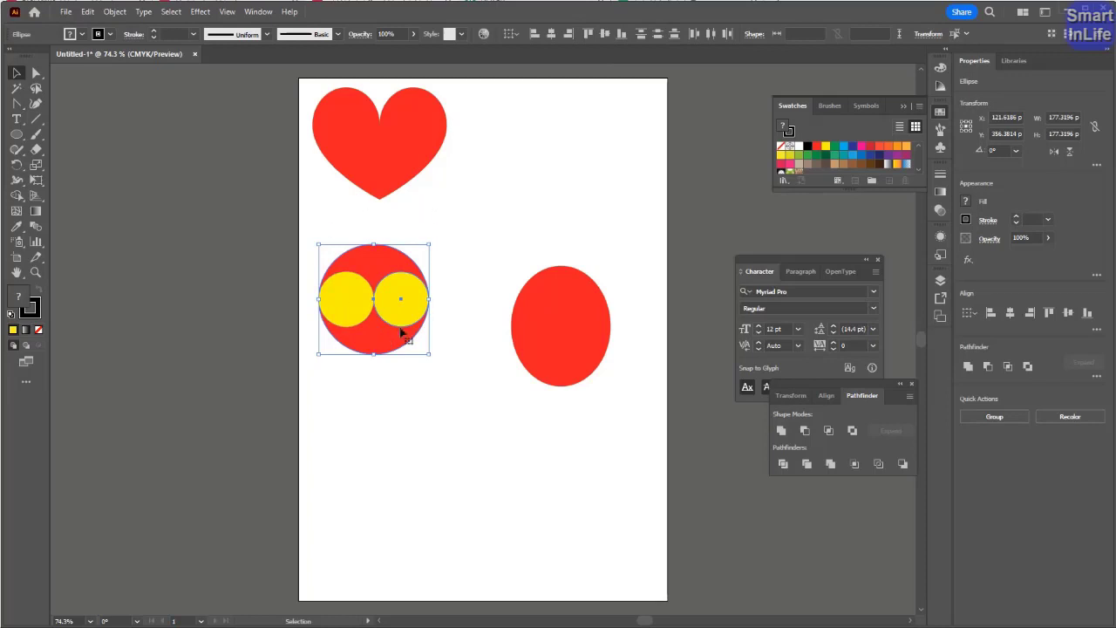
pyautogui.click(378, 393)
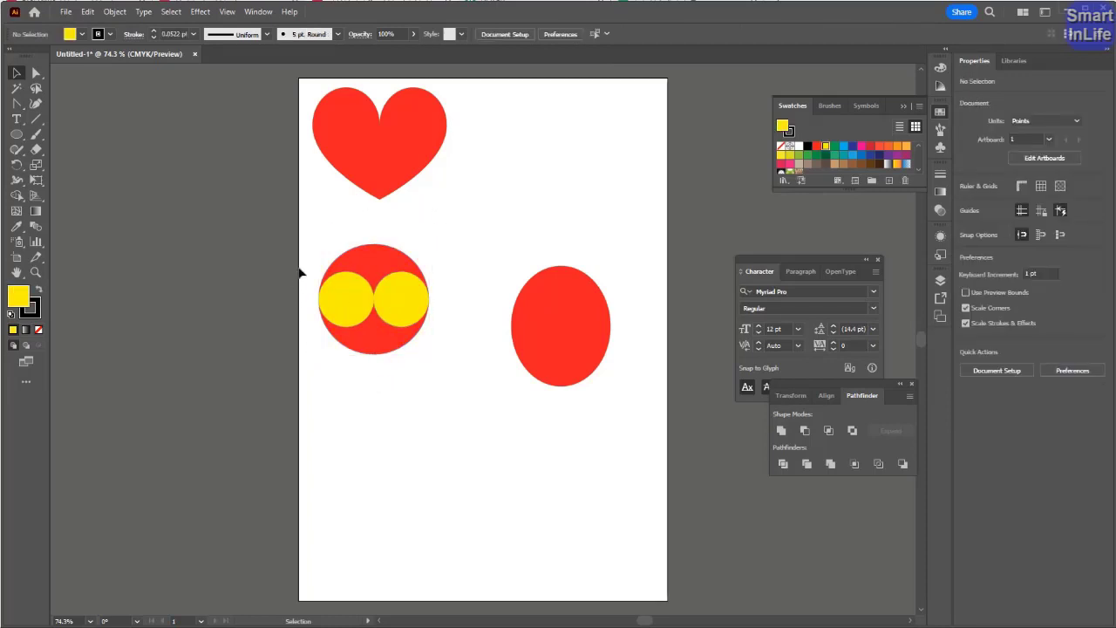
# Step: Copy the large red circle with its left yellow circle straight down, just below the original
pyautogui.click(351, 324)
pyautogui.moveTo(352, 325); pyautogui.dragTo(353, 467)
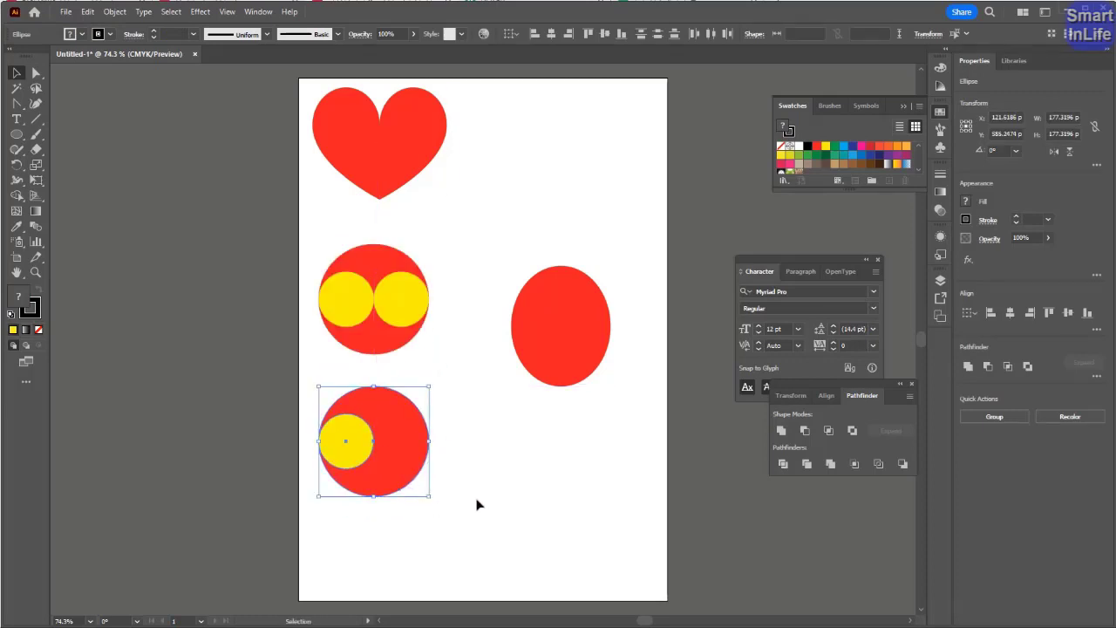
pyautogui.click(454, 482)
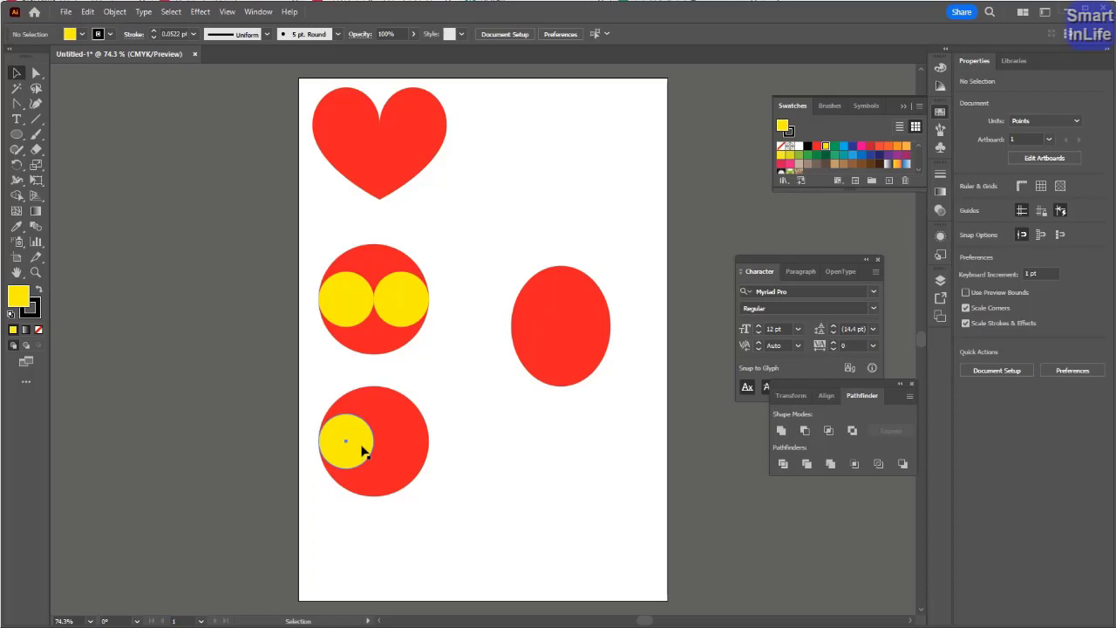
# Step: Duplicate the yellow circle in the lower red circle and place the copy against the red circle's right edge
pyautogui.moveTo(361, 449); pyautogui.dragTo(419, 468)
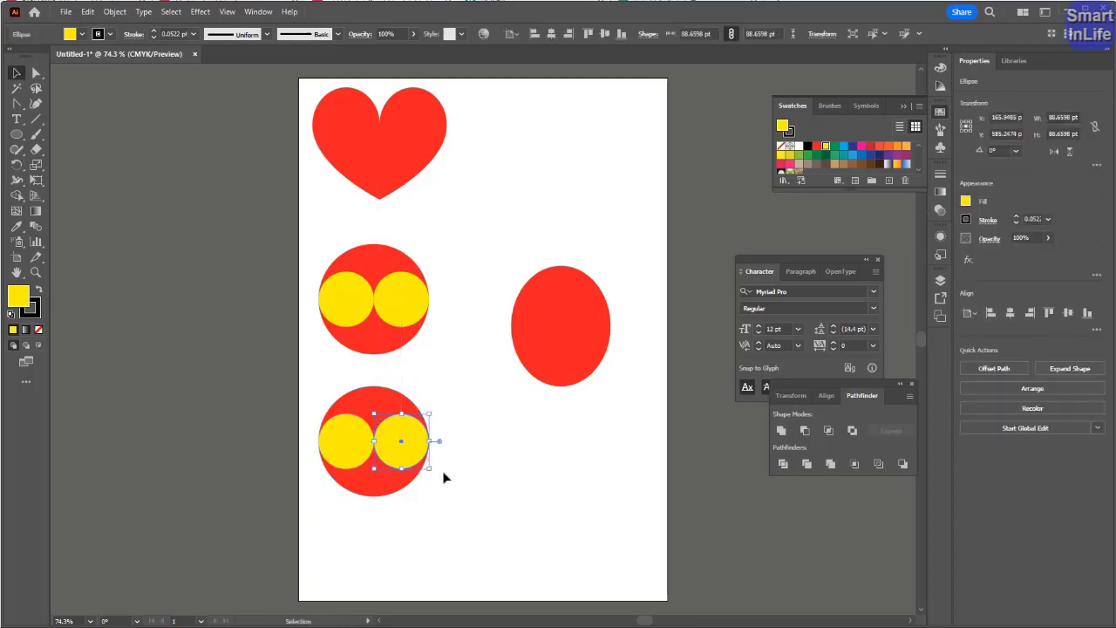
pyautogui.keyDown('shift'); pyautogui.click(425, 459); pyautogui.keyUp('shift')
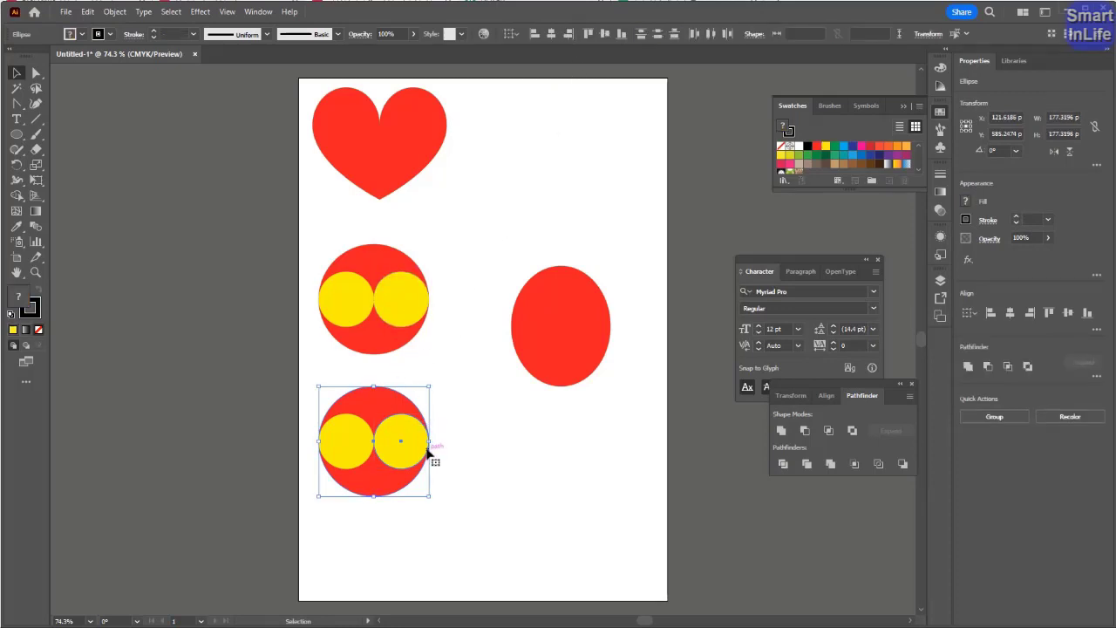
pyautogui.click(411, 519)
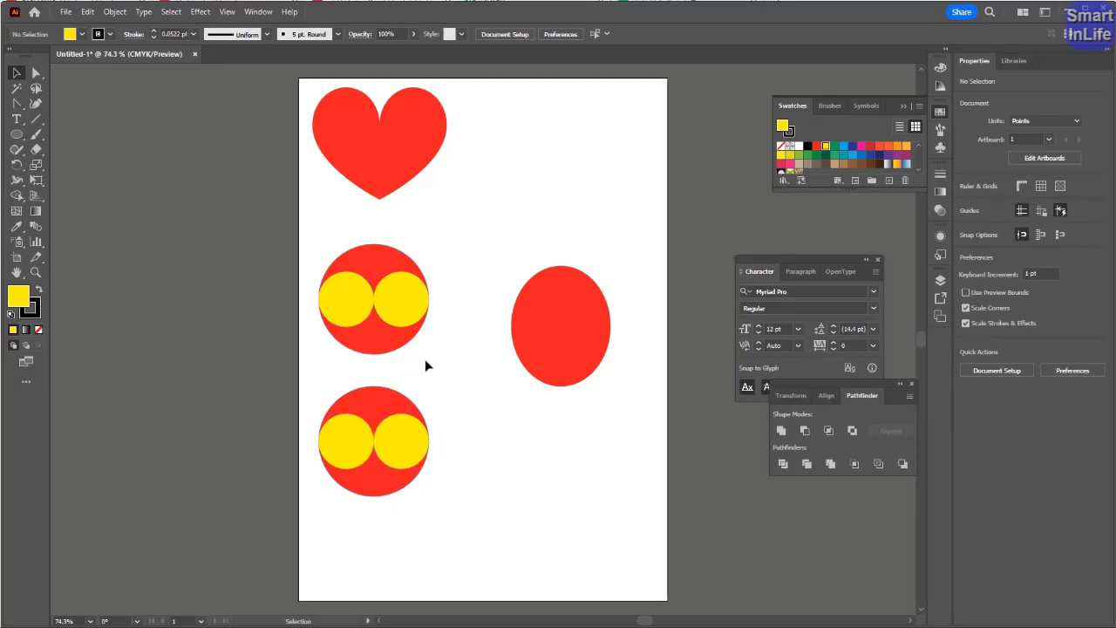
# Step: Merge the upper red circle's two yellow circles and its lower region into one yellow shape with the Shape Builder
pyautogui.moveTo(301, 210)
pyautogui.mouseDown()
pyautogui.moveTo(392, 327)
pyautogui.moveTo(301, 227)
pyautogui.mouseUp()
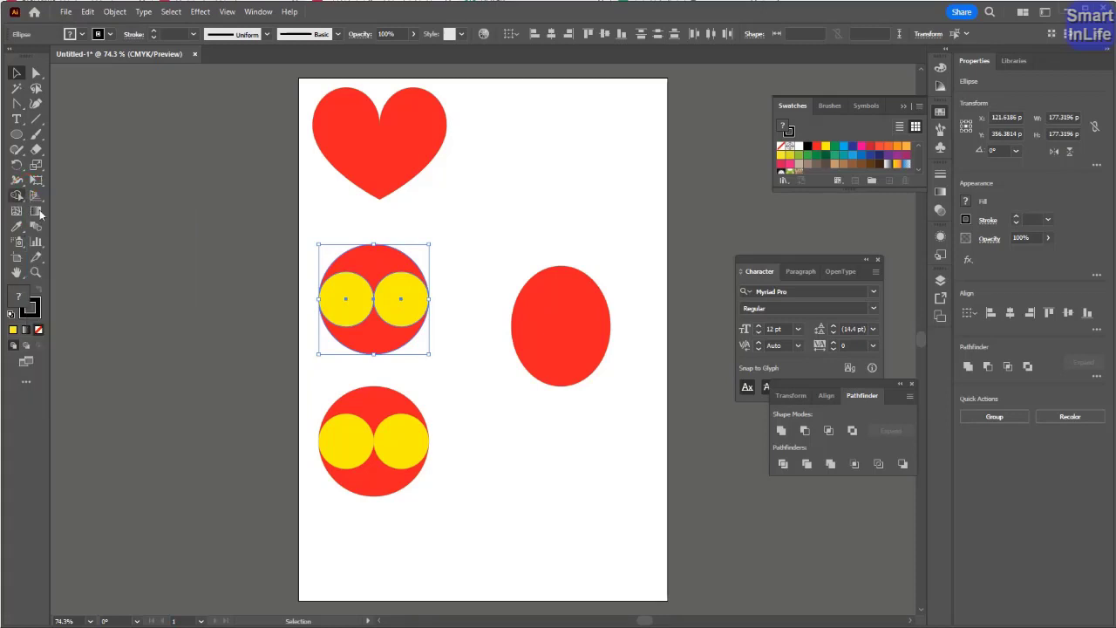
pyautogui.click(17, 195)
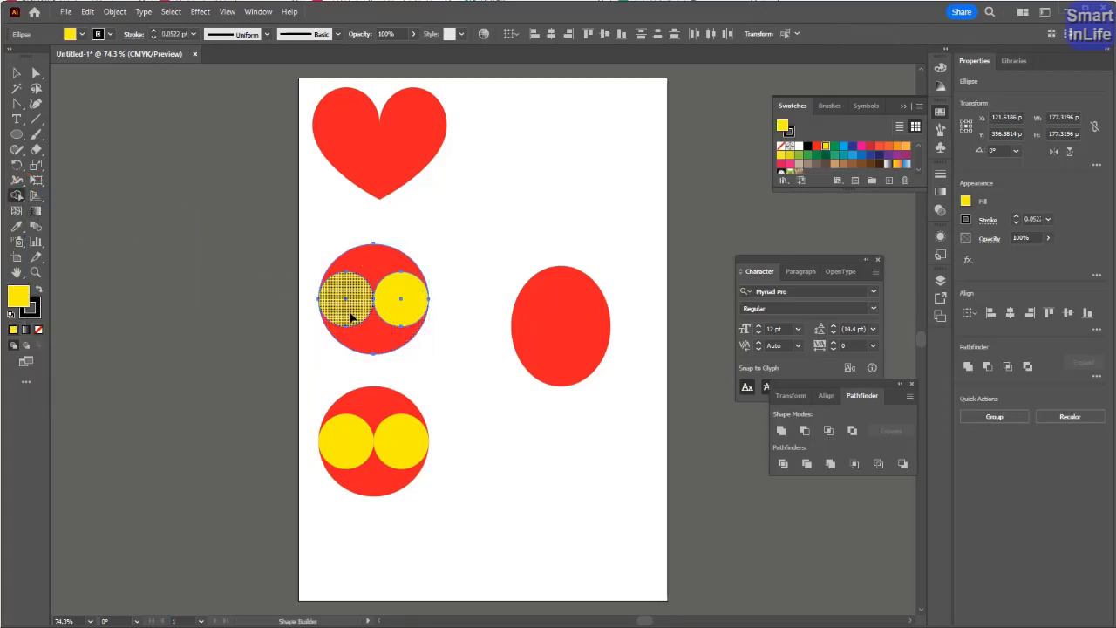
pyautogui.moveTo(359, 303)
pyautogui.mouseDown()
pyautogui.moveTo(376, 325)
pyautogui.moveTo(403, 316)
pyautogui.mouseUp()
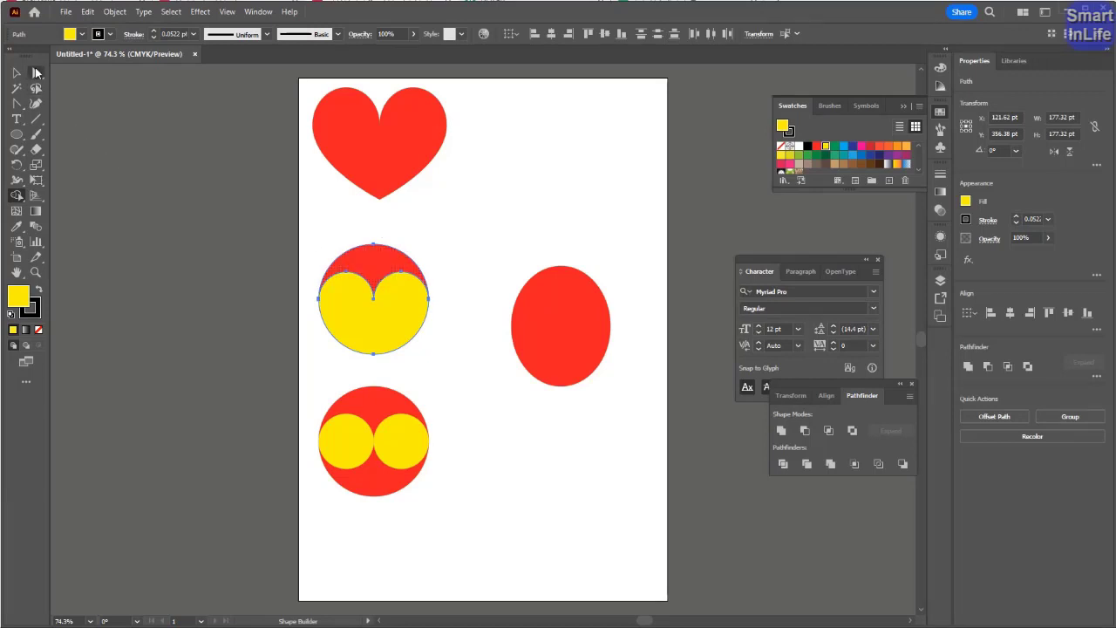
# Step: Delete the top anchor point of the red piece above the merged yellow shape
pyautogui.click(37, 74)
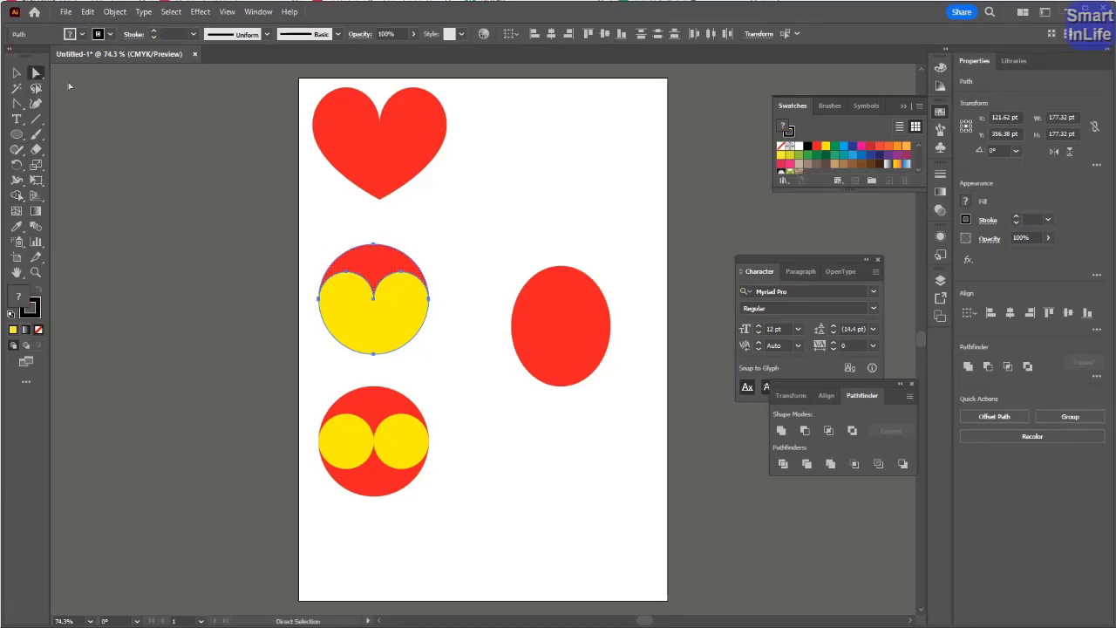
pyautogui.click(373, 245)
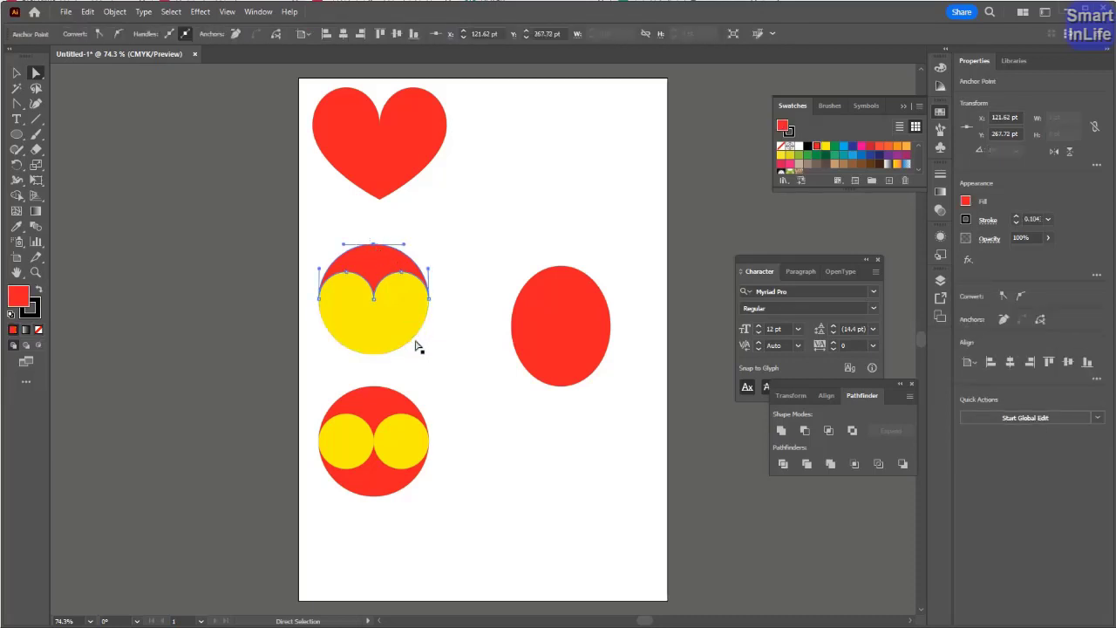
pyautogui.press('Delete')
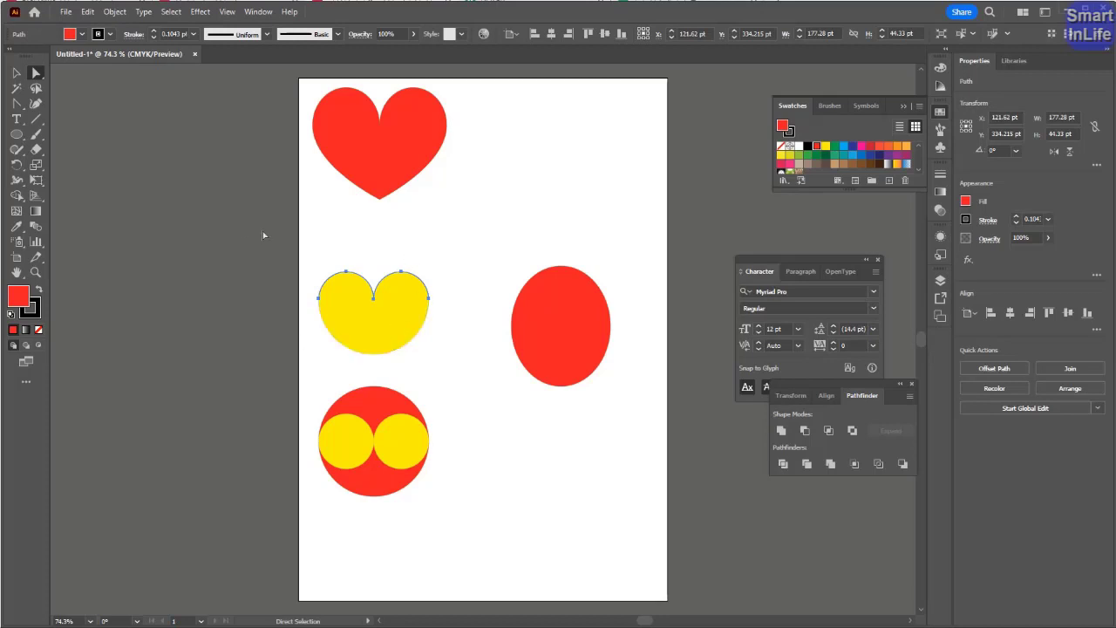
# Step: Convert the bottom anchor point of the merged yellow shape into a sharp corner with the Anchor Point tool
pyautogui.click(16, 104)
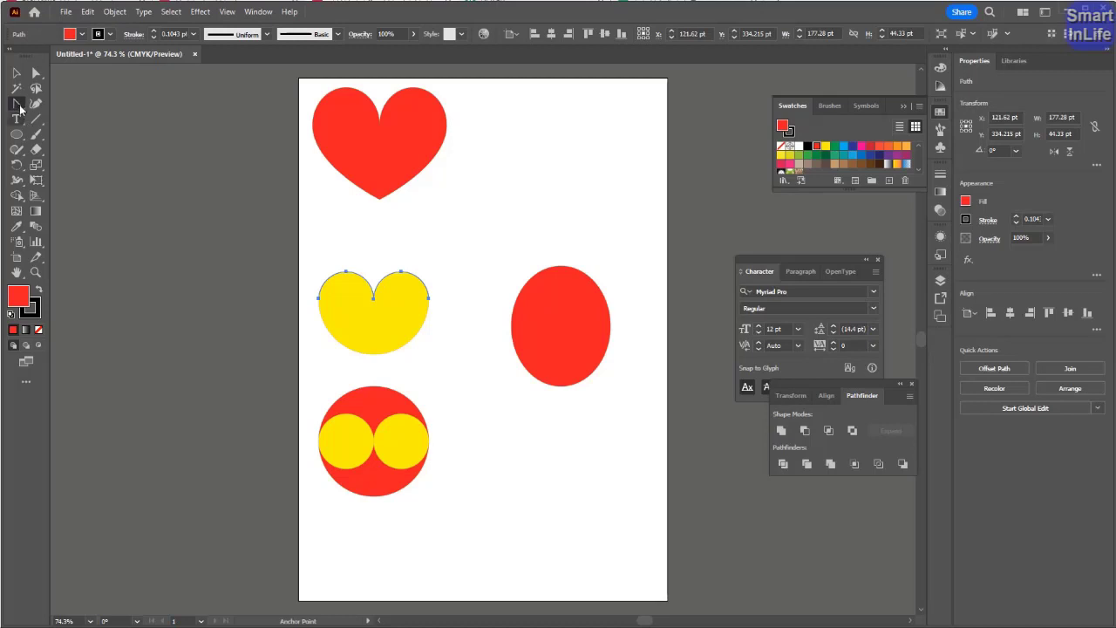
pyautogui.click(19, 106)
pyautogui.click(62, 105)
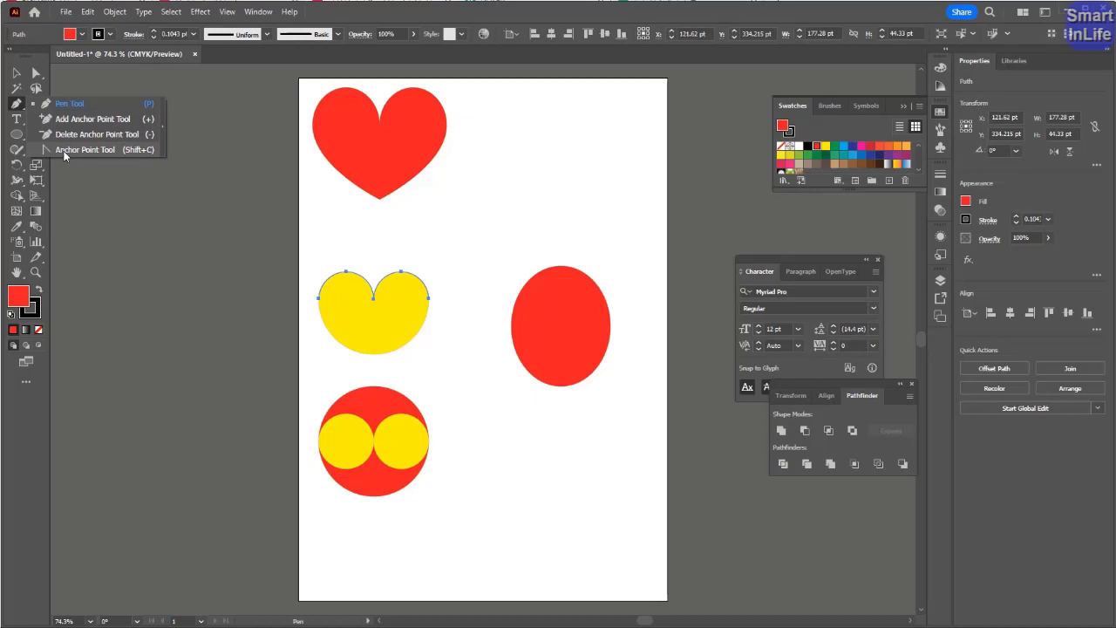
pyautogui.click(85, 150)
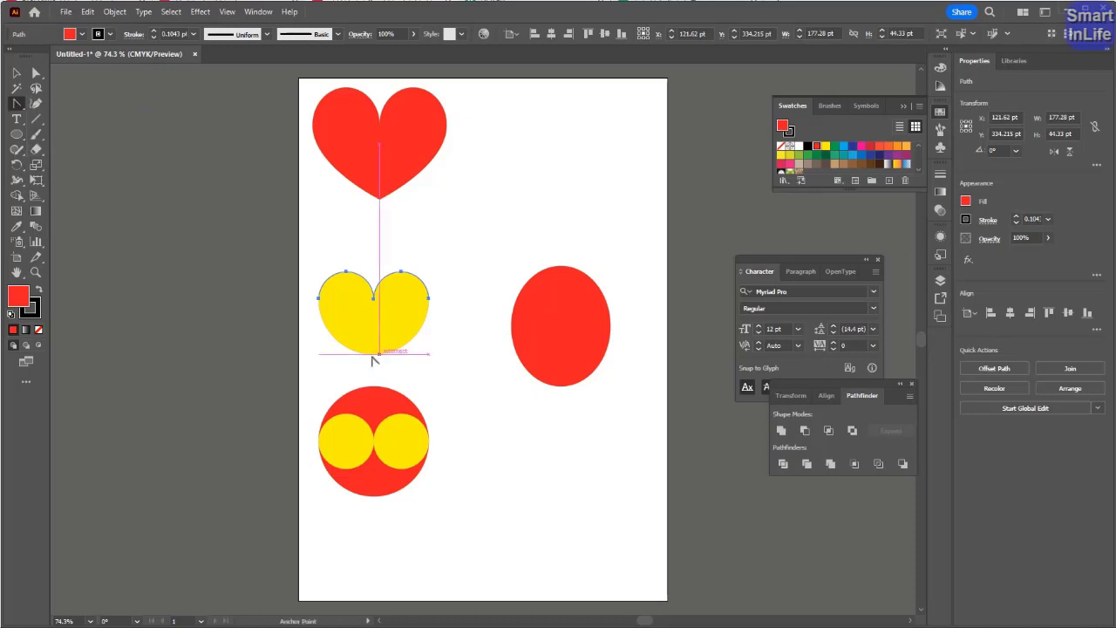
pyautogui.moveTo(374, 352); pyautogui.dragTo(374, 357)
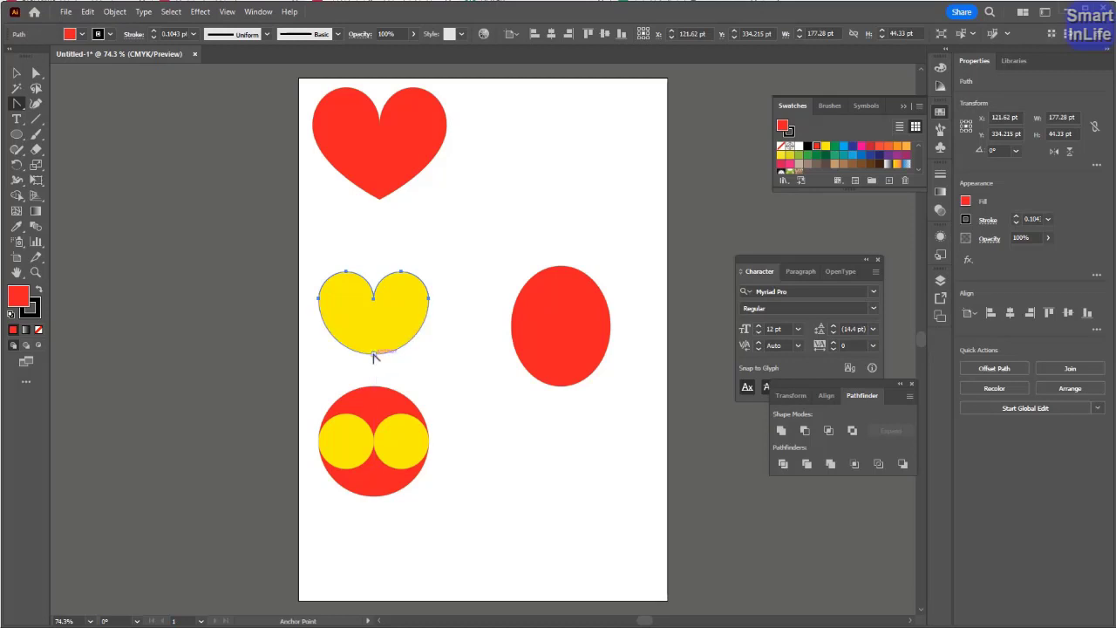
pyautogui.click(374, 353)
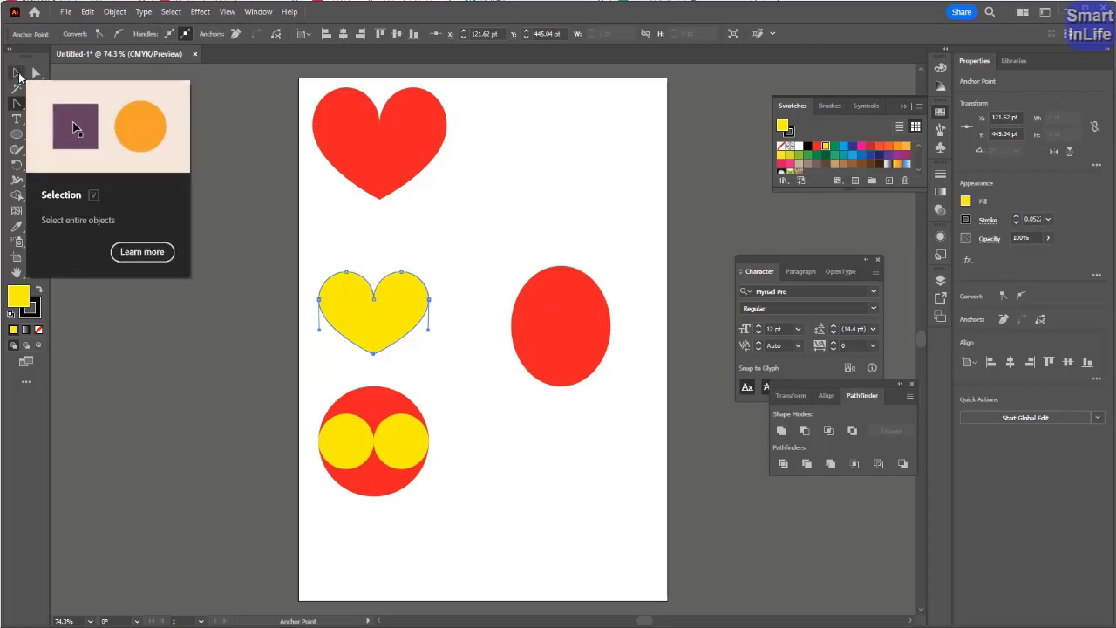
# Step: Move the yellow heart beside the red heart at the top of the page and enlarge it to about 209 by 179 pt
pyautogui.click(19, 71)
pyautogui.moveTo(391, 324); pyautogui.dragTo(598, 209)
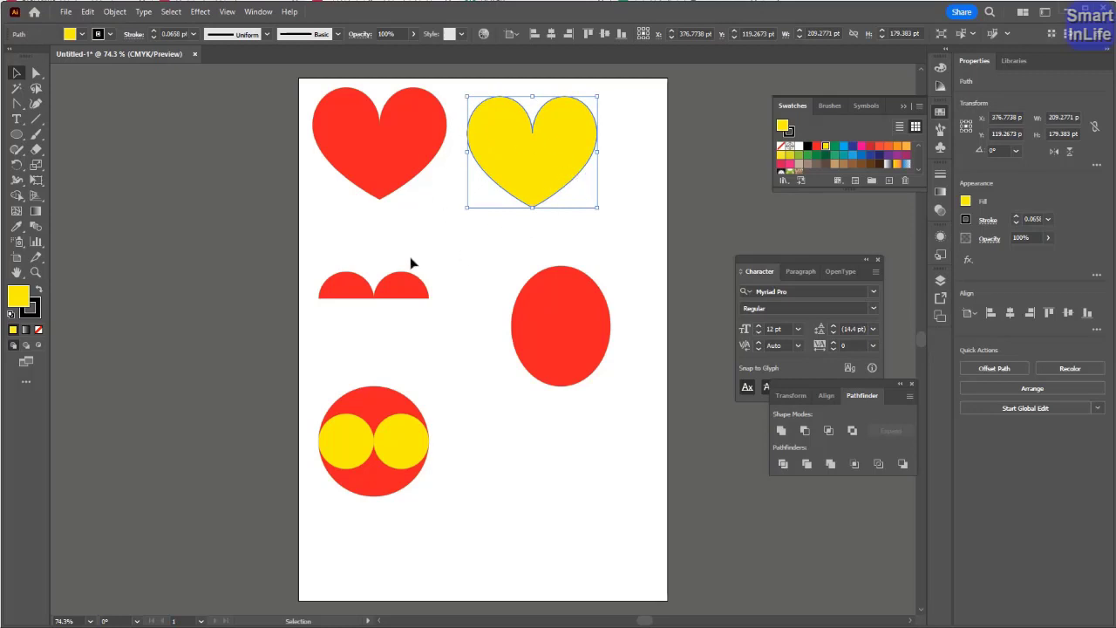
# Step: Delete the leftover red piece and move the red circle with its two yellow circles up into the freed space
pyautogui.moveTo(300, 256); pyautogui.dragTo(431, 329)
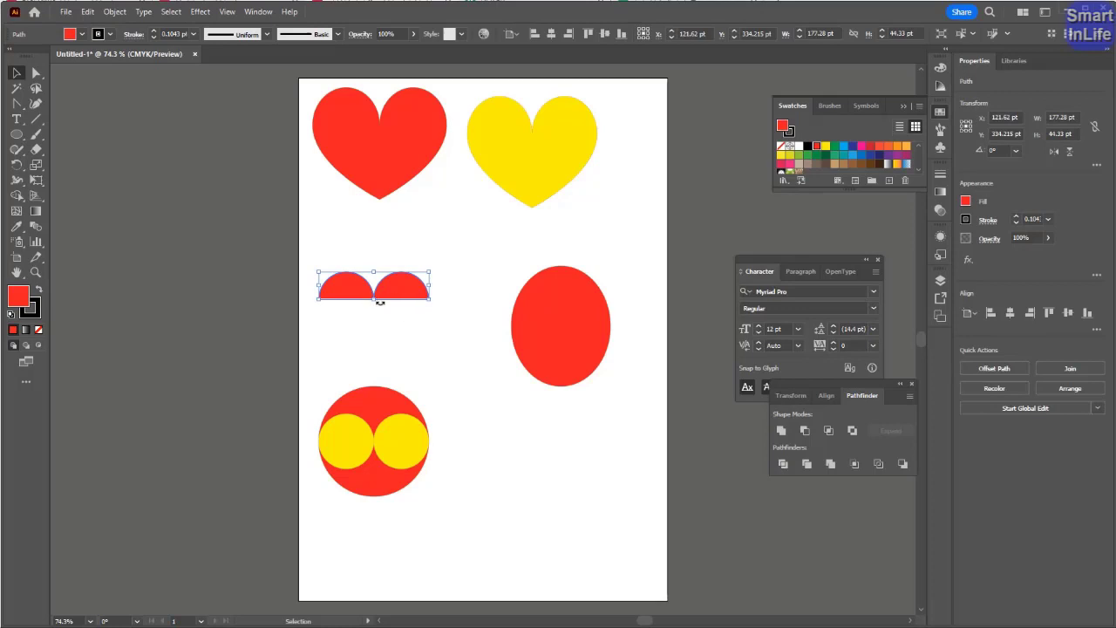
pyautogui.press('Delete')
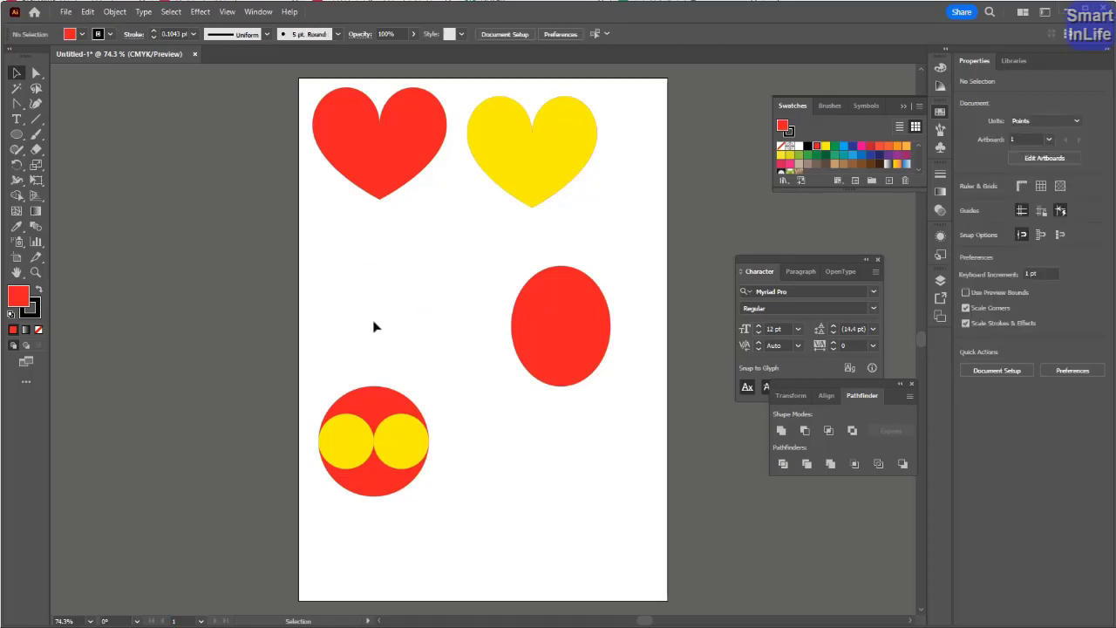
pyautogui.moveTo(355, 487); pyautogui.dragTo(361, 342)
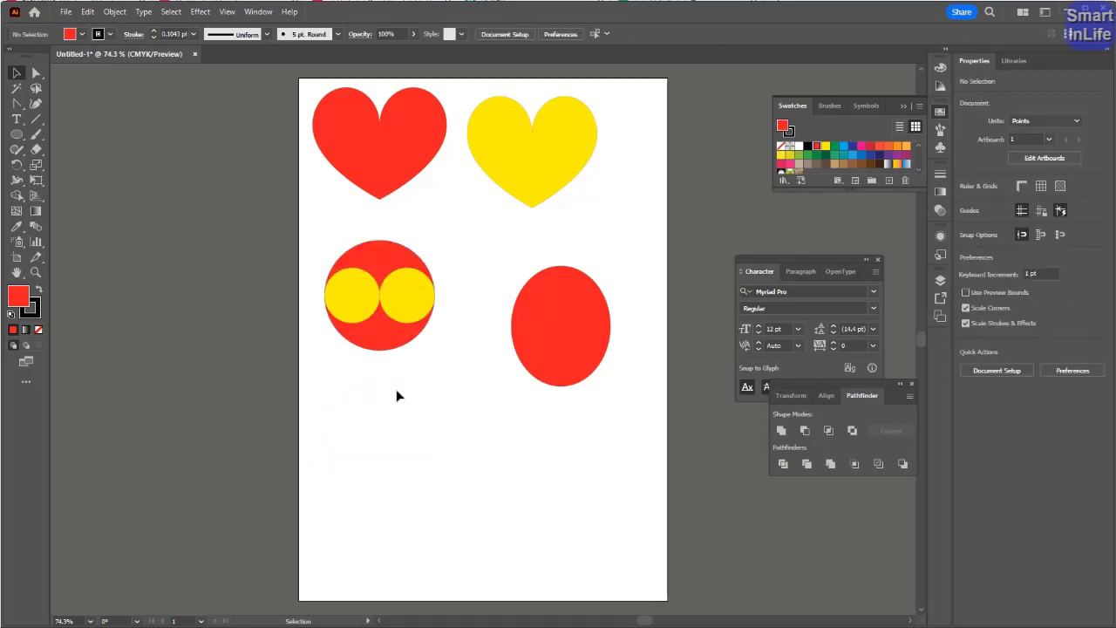
# Step: Delete the top anchor point of the red circle behind the two yellow circles
pyautogui.click(19, 107)
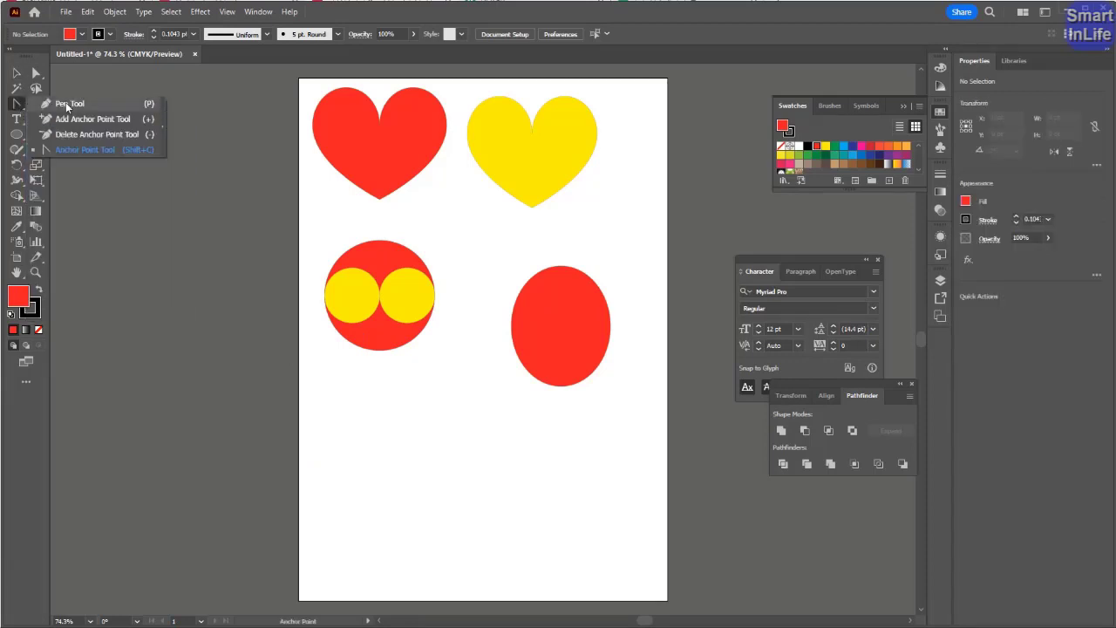
pyautogui.click(87, 134)
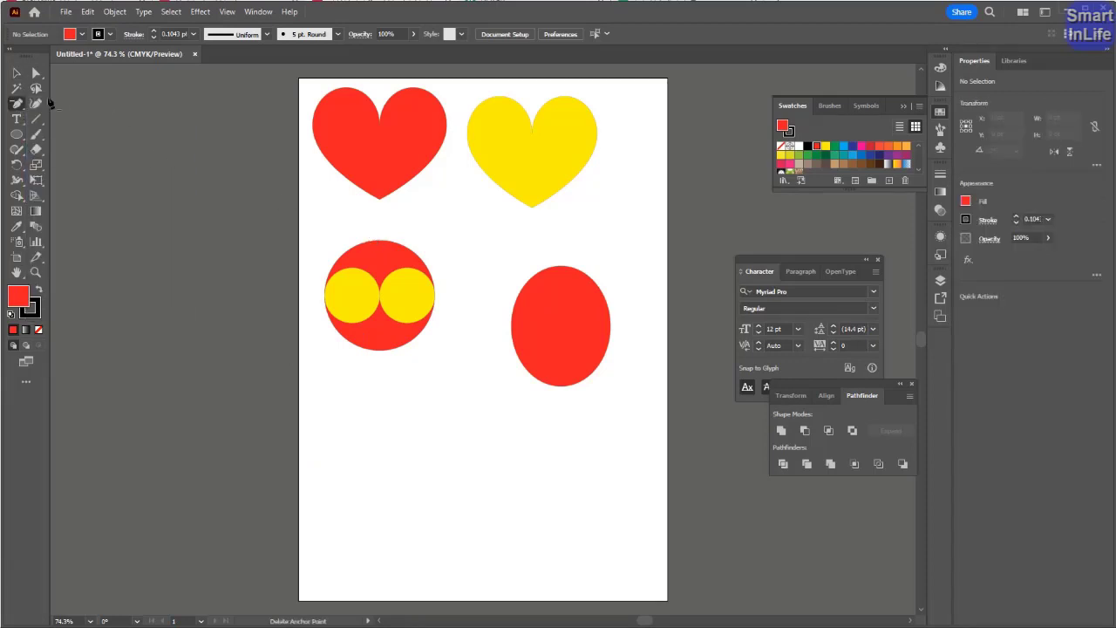
pyautogui.click(35, 76)
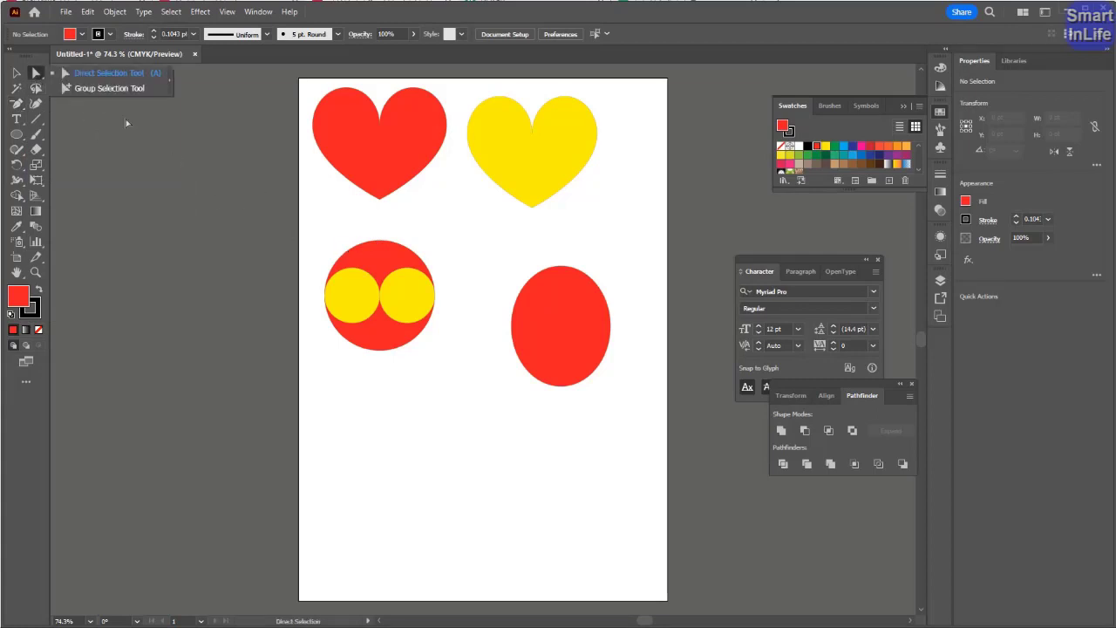
pyautogui.click(92, 74)
pyautogui.click(379, 242)
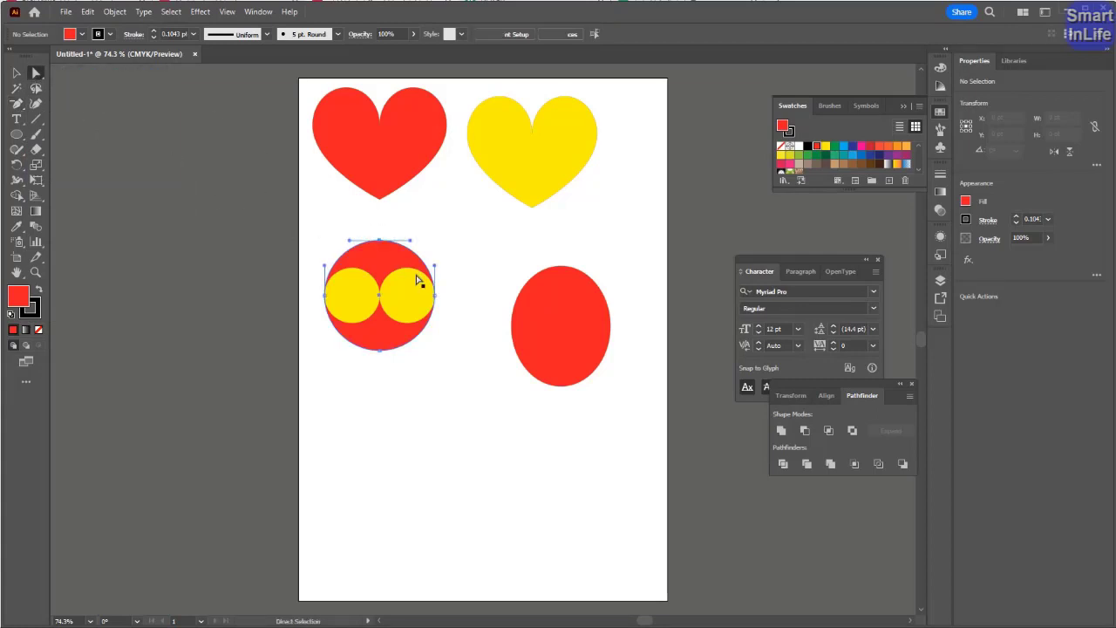
pyautogui.press('Delete')
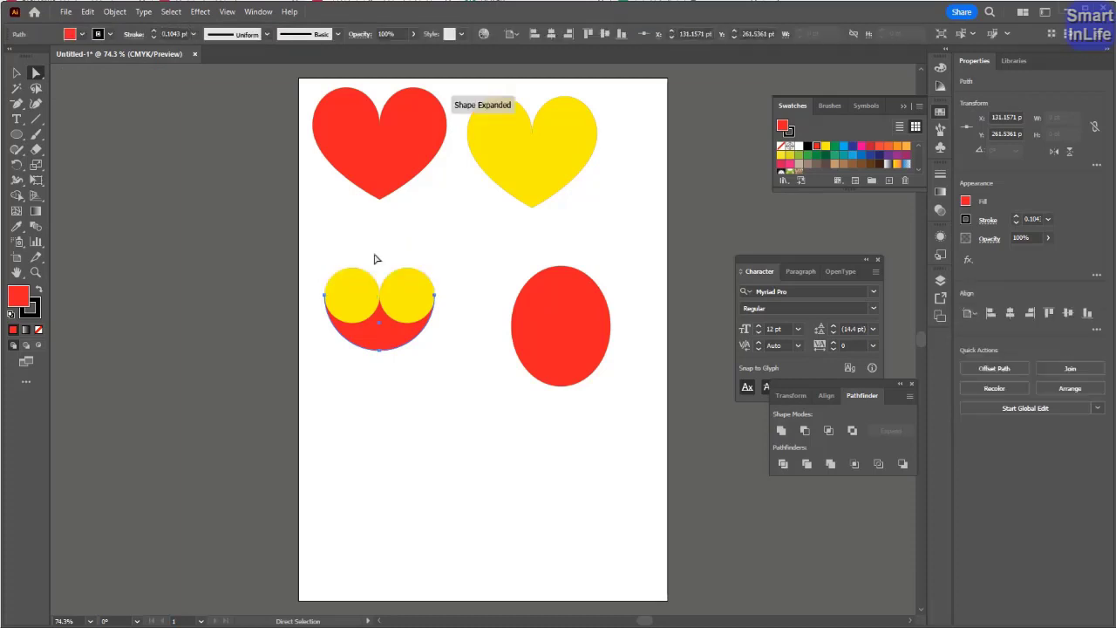
# Step: Try to unite the two yellow circles and the red half circle with Pathfinder, and undo the union
pyautogui.click(17, 74)
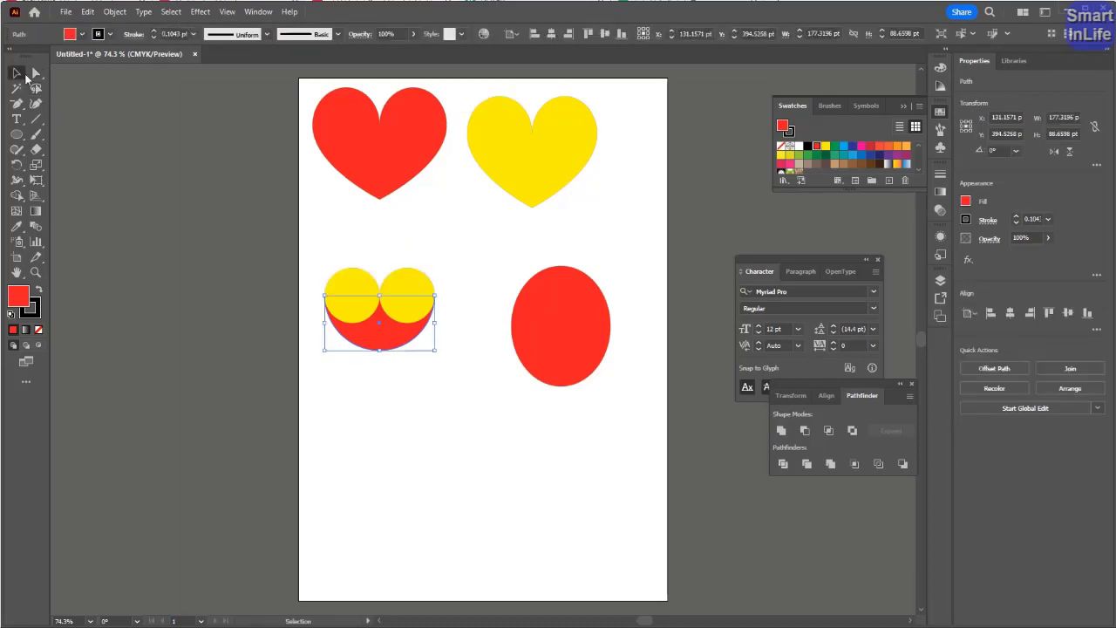
pyautogui.moveTo(316, 259); pyautogui.dragTo(453, 409)
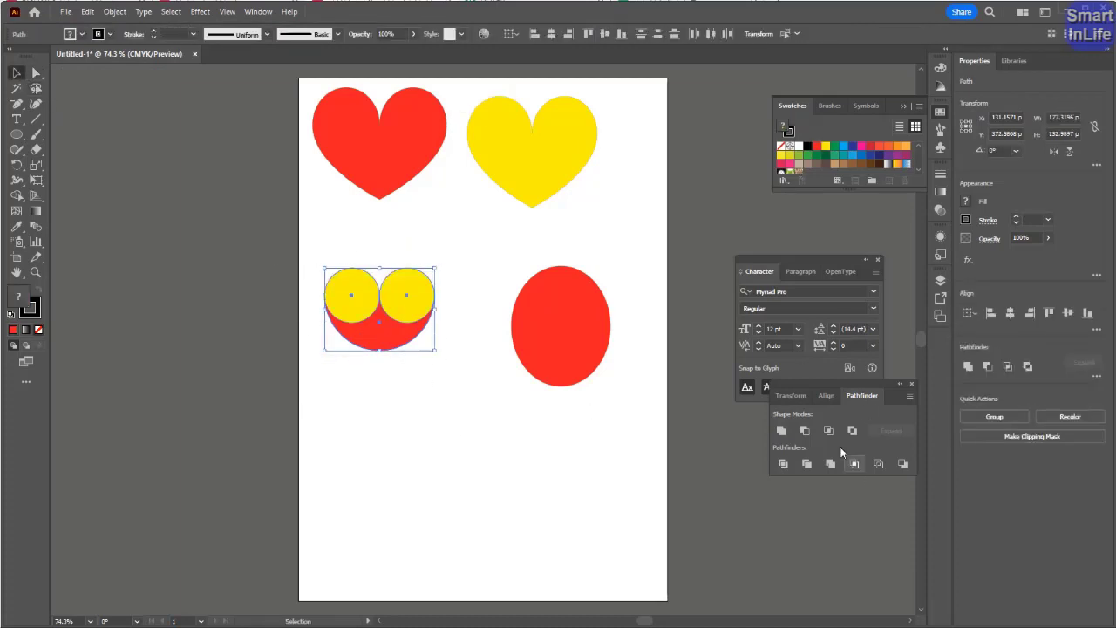
pyautogui.click(780, 431)
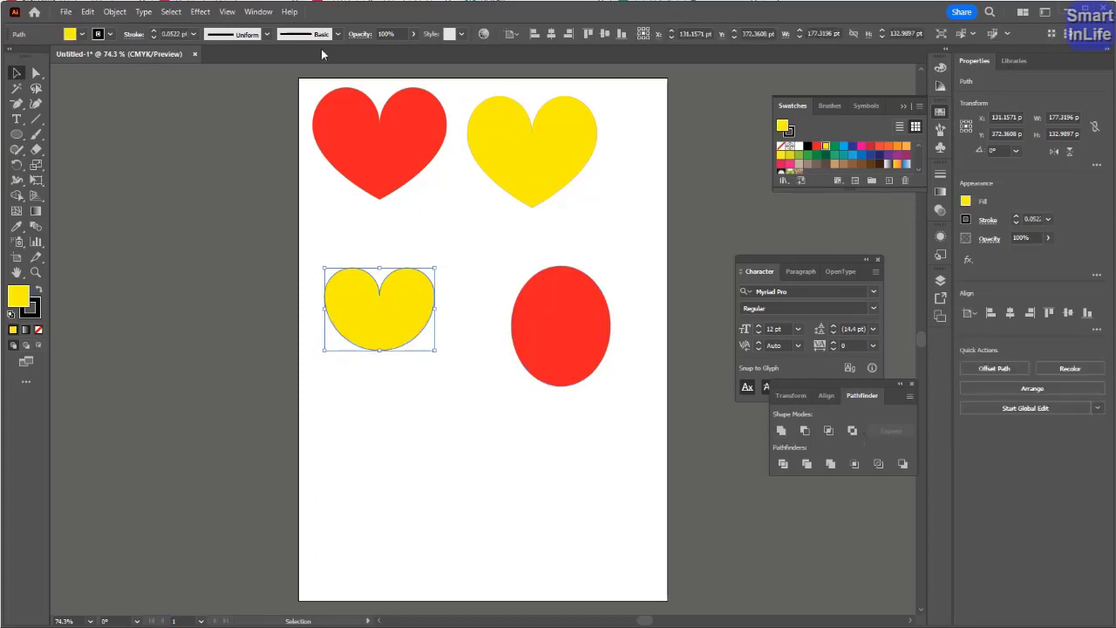
pyautogui.click(258, 11)
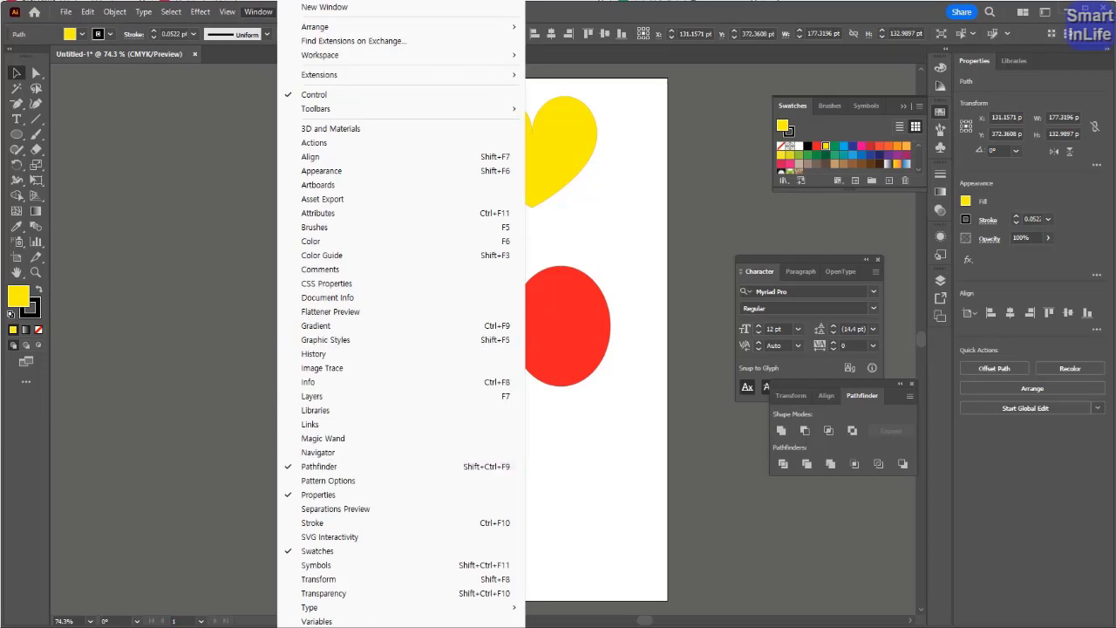
pyautogui.click(393, 465)
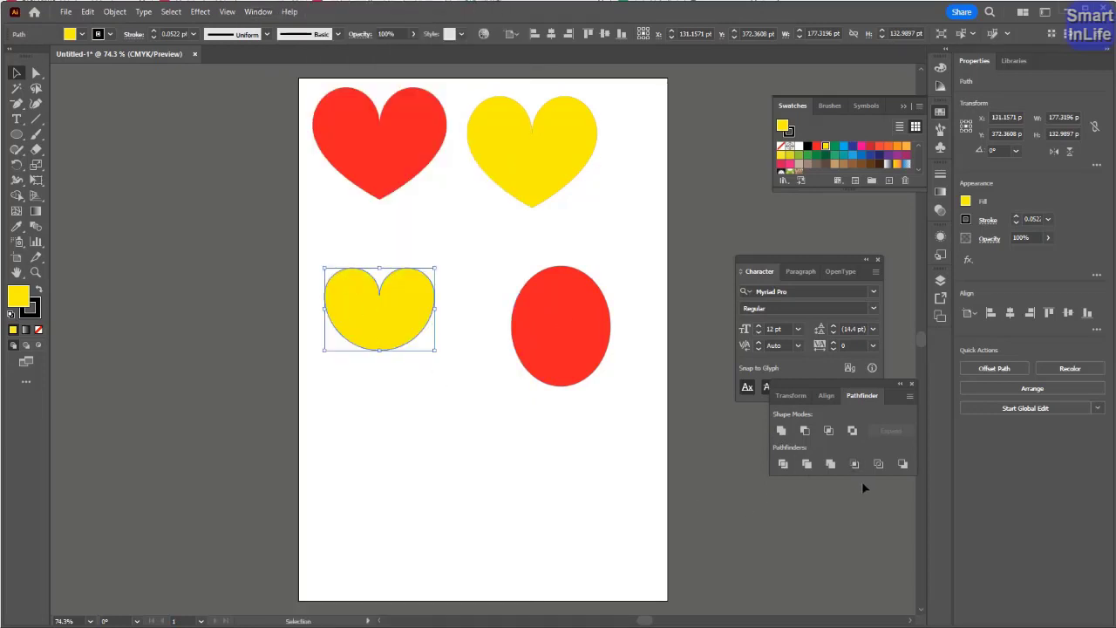
pyautogui.hotkey('ctrl', 'z')
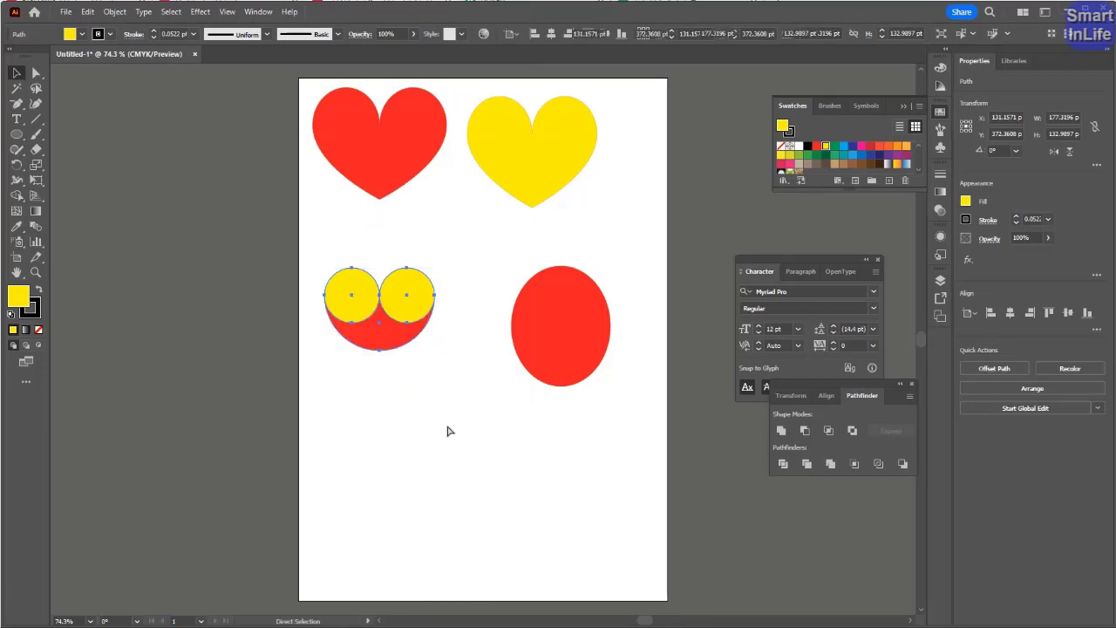
# Step: Unite the two yellow circles and the red half circle into one shape with Pathfinder
pyautogui.moveTo(436, 394); pyautogui.dragTo(342, 307)
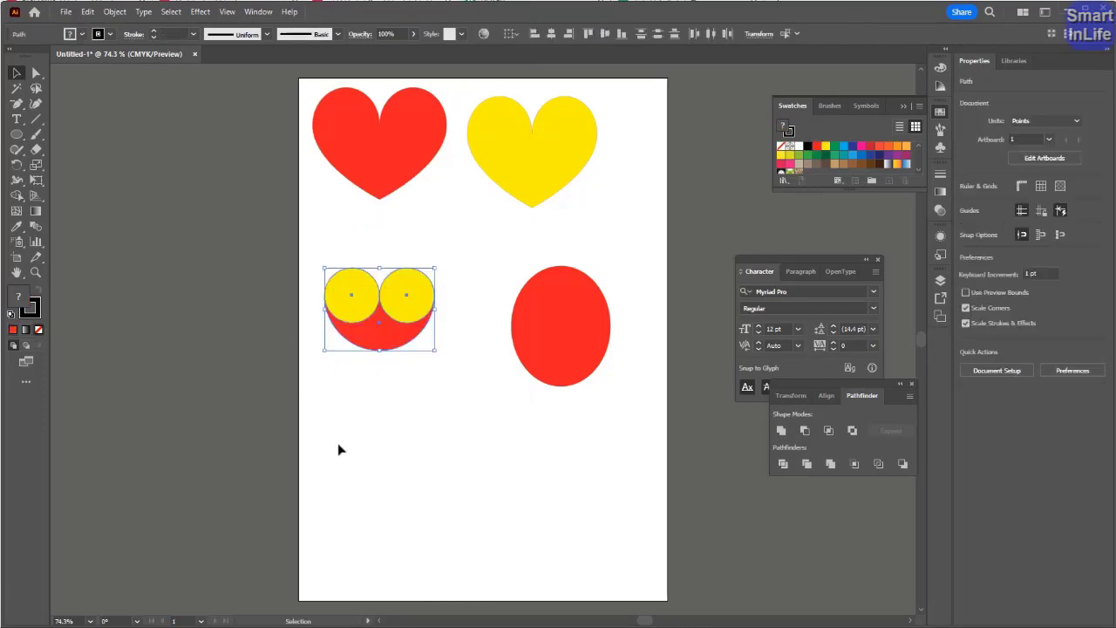
pyautogui.click(863, 379)
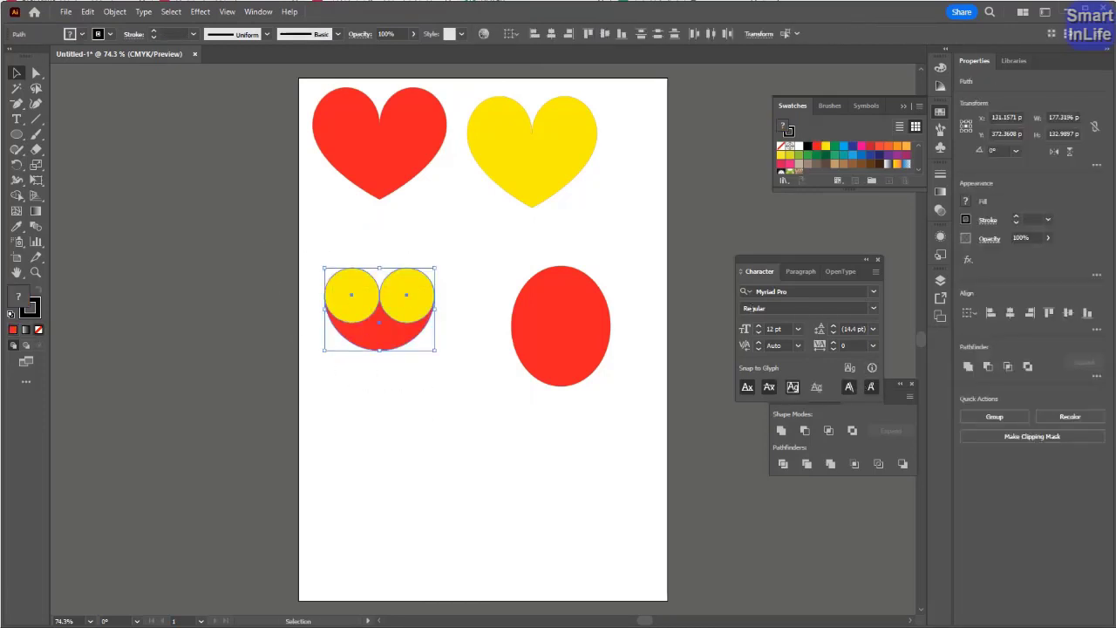
pyautogui.moveTo(852, 381)
pyautogui.mouseDown()
pyautogui.moveTo(755, 312)
pyautogui.moveTo(838, 358)
pyautogui.moveTo(841, 375)
pyautogui.mouseUp()
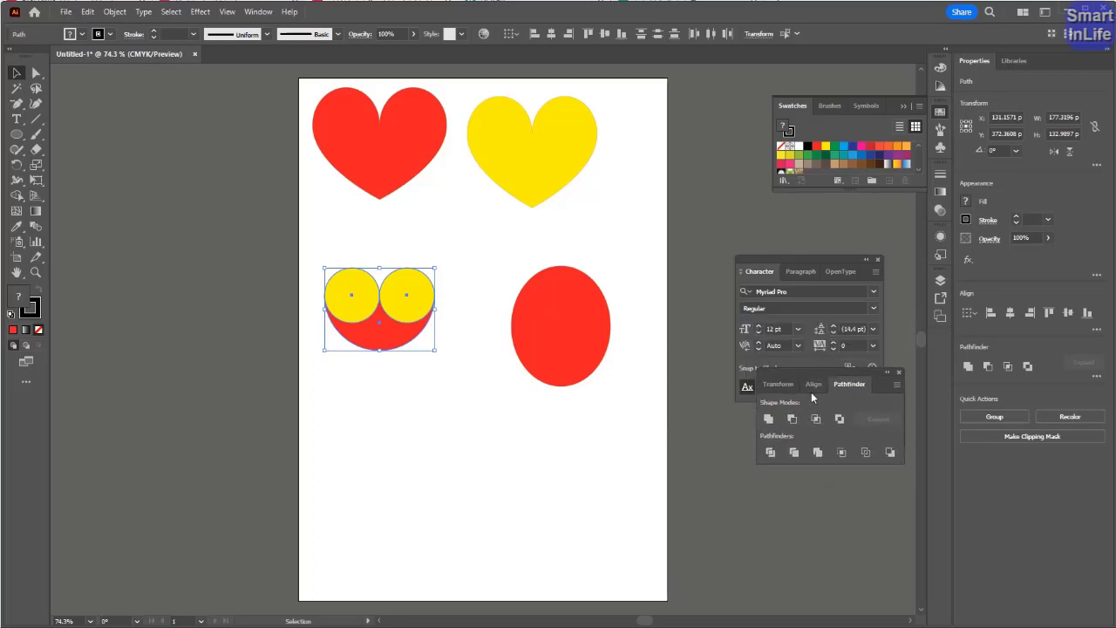
pyautogui.click(768, 419)
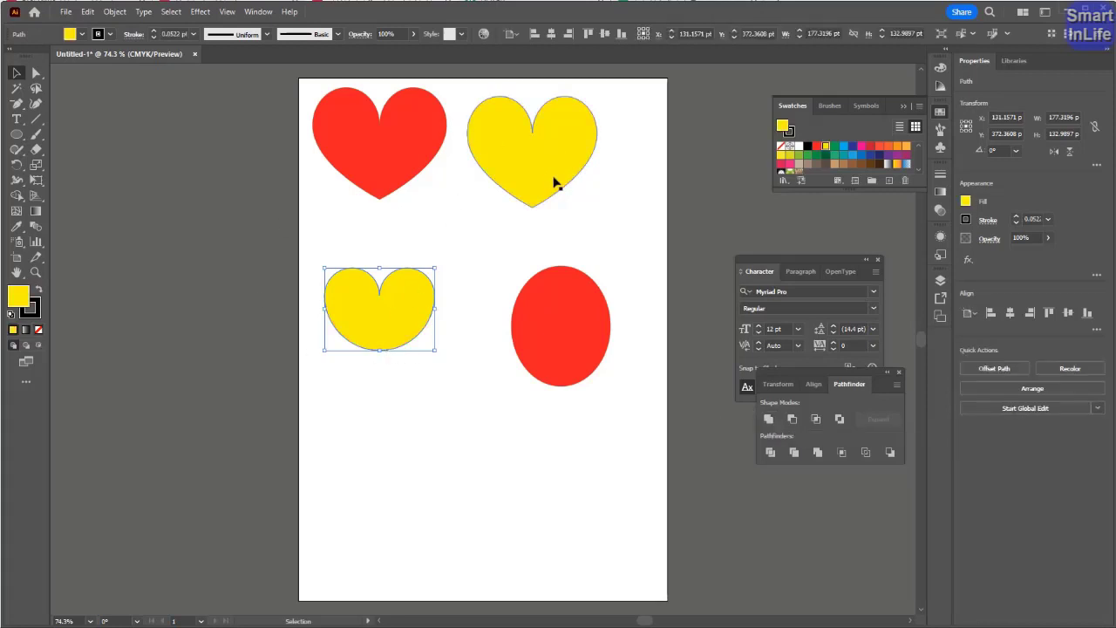
# Step: Enlarge the united yellow shape to about 230 pt wide and stretch it downward to about 219 pt high
pyautogui.click(392, 384)
pyautogui.click(389, 341)
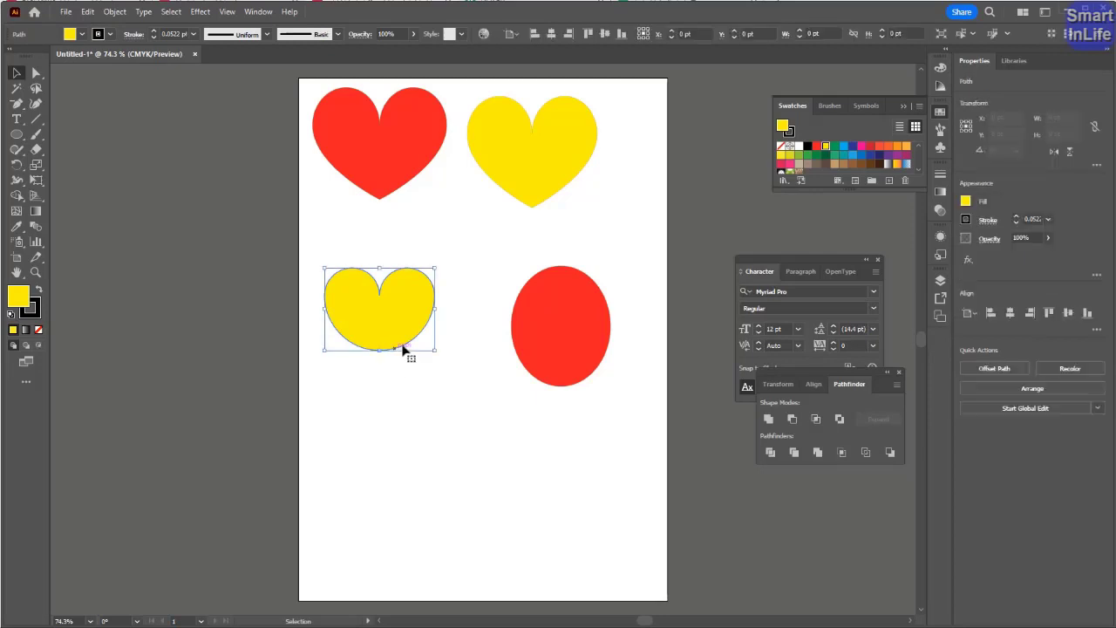
pyautogui.moveTo(434, 350); pyautogui.dragTo(468, 376)
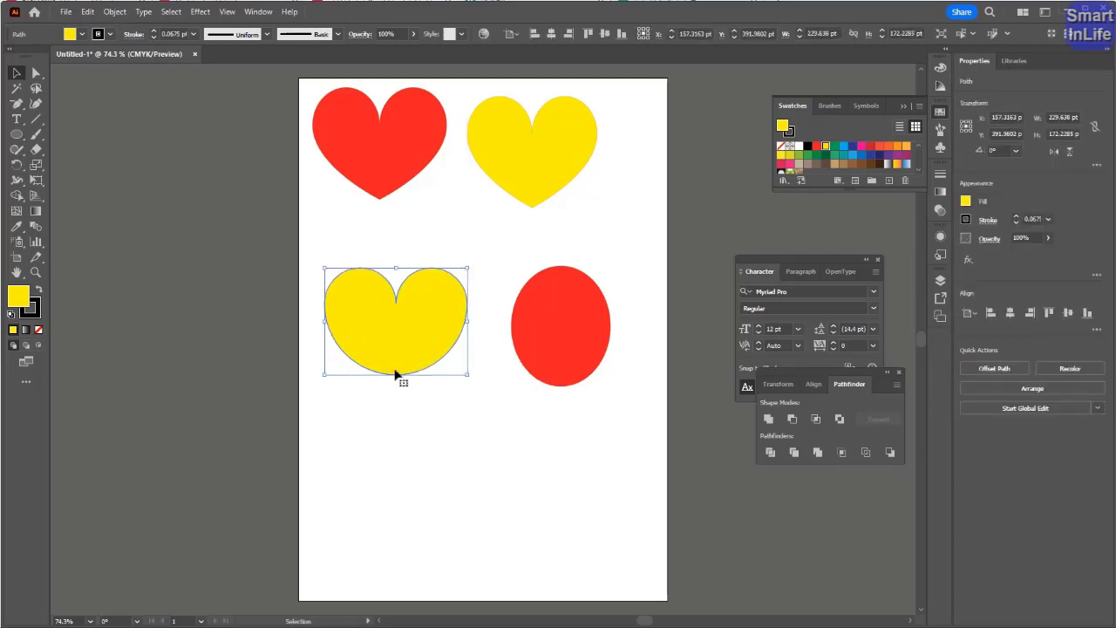
pyautogui.moveTo(397, 374); pyautogui.dragTo(397, 402)
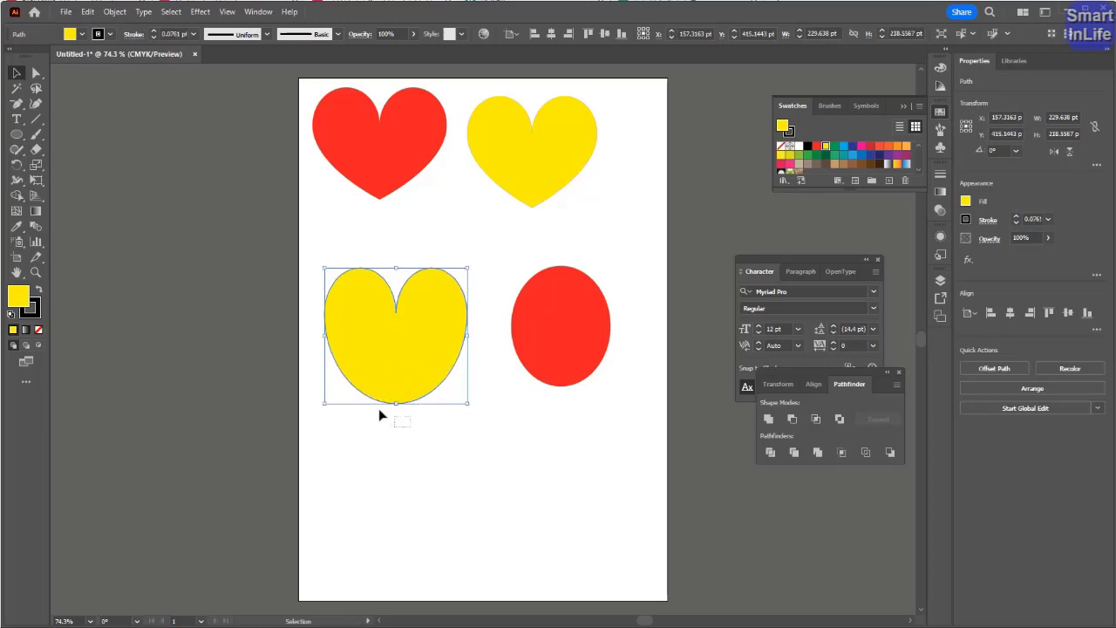
# Step: Turn the rounded bottom of the stretched yellow shape into a pointed corner with the Anchor Point tool
pyautogui.click(380, 411)
pyautogui.click(396, 397)
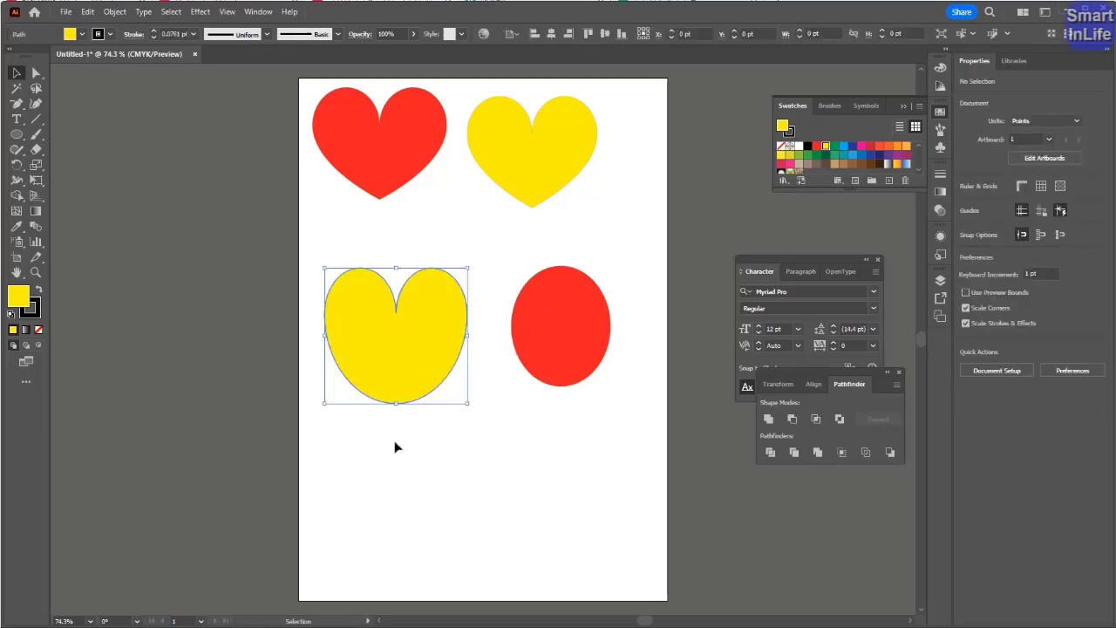
pyautogui.click(16, 108)
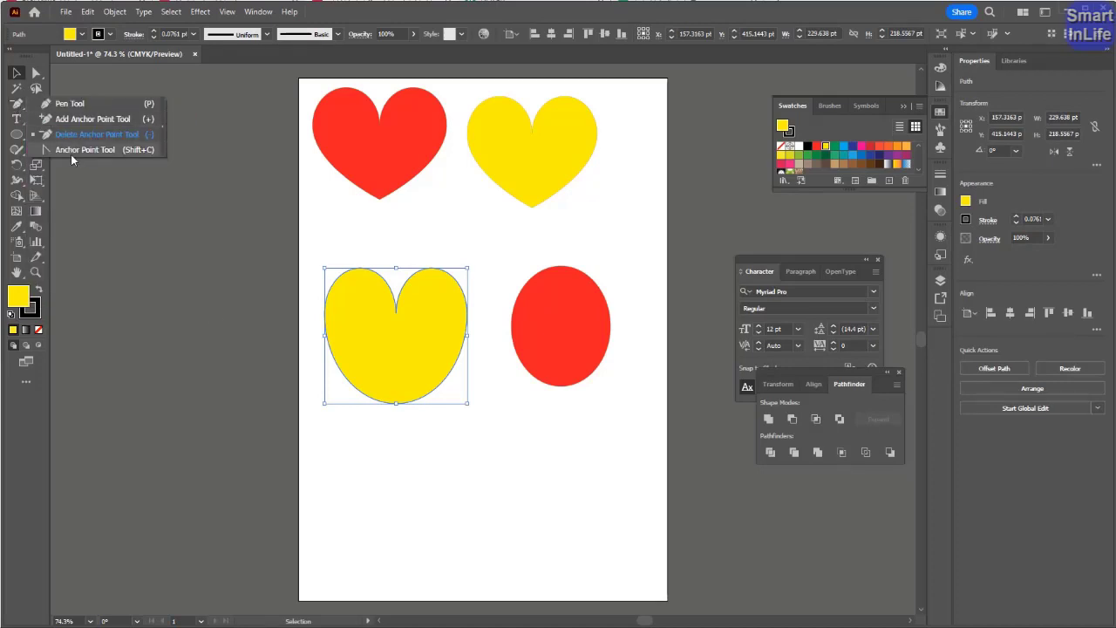
pyautogui.click(71, 150)
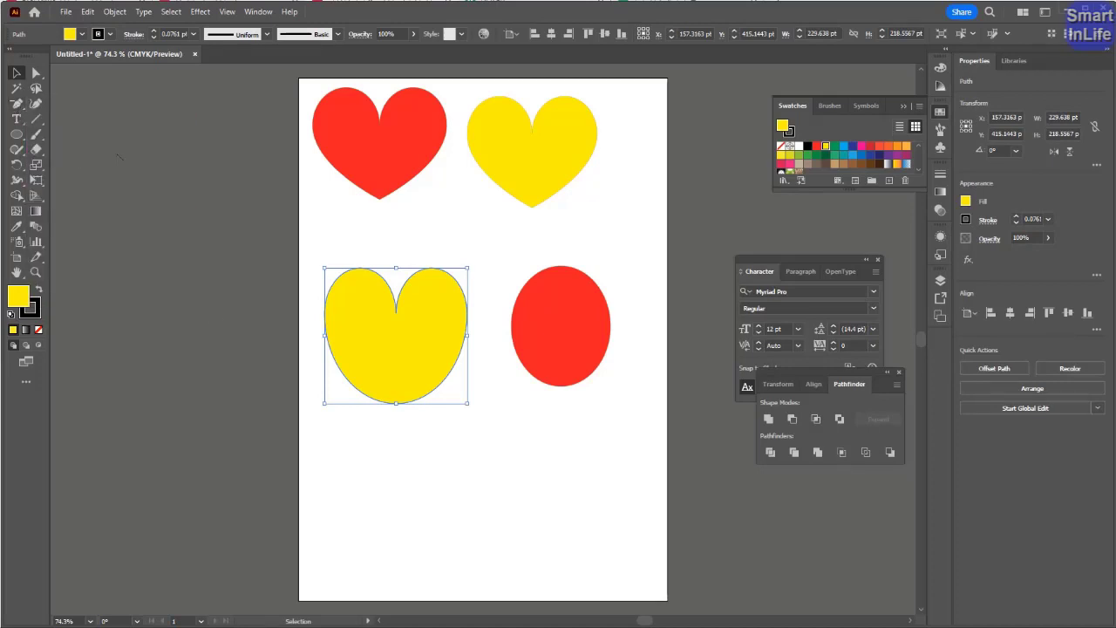
pyautogui.click(396, 403)
# Step: Rearrange the page with the large yellow heart below the smaller one and the red oval beneath the red heart
pyautogui.press('v')
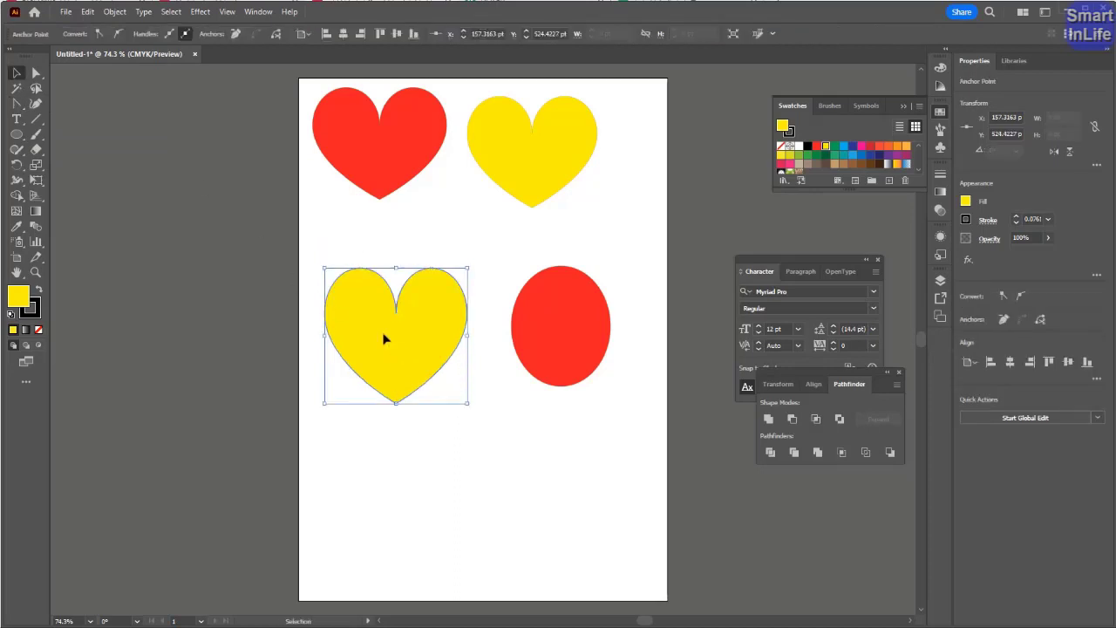
pyautogui.moveTo(383, 339); pyautogui.dragTo(361, 275)
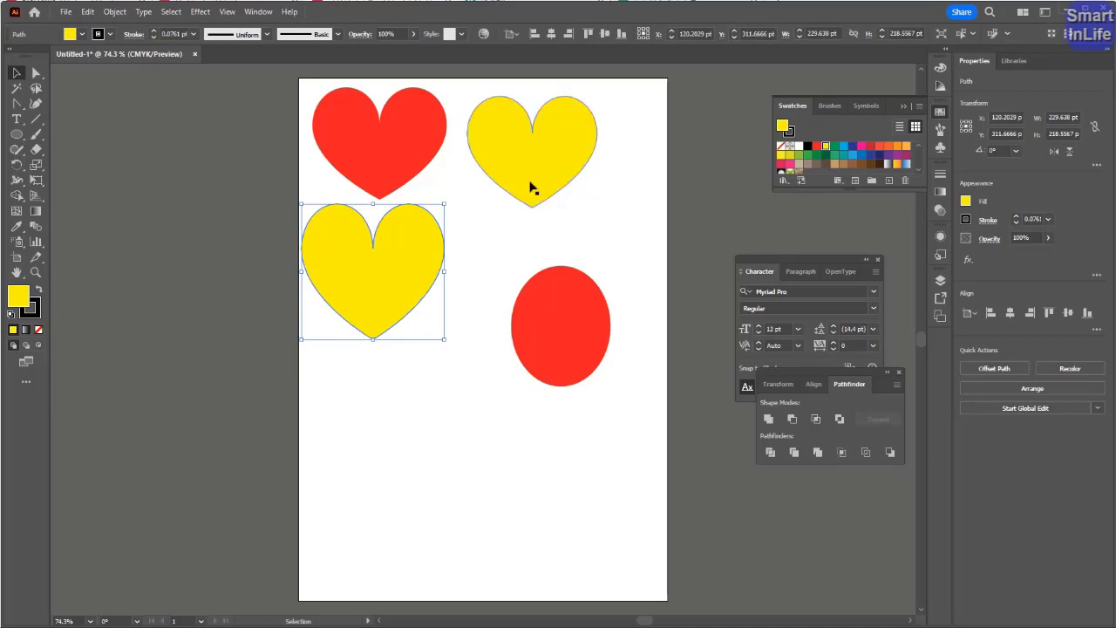
pyautogui.moveTo(534, 187); pyautogui.dragTo(515, 177)
pyautogui.moveTo(393, 299); pyautogui.dragTo(622, 225)
pyautogui.moveTo(578, 337); pyautogui.dragTo(364, 416)
pyautogui.moveTo(596, 240); pyautogui.dragTo(585, 288)
pyautogui.moveTo(356, 435); pyautogui.dragTo(384, 372)
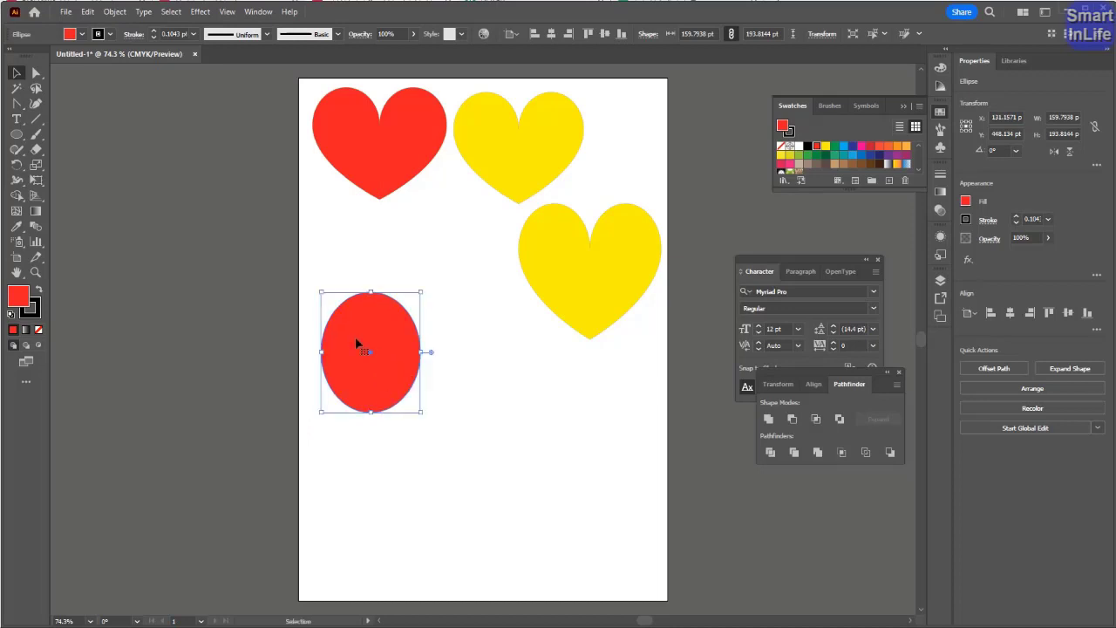
# Step: Create a copy of the red oval scaled uniformly to 50% at its center
pyautogui.doubleClick(36, 164)
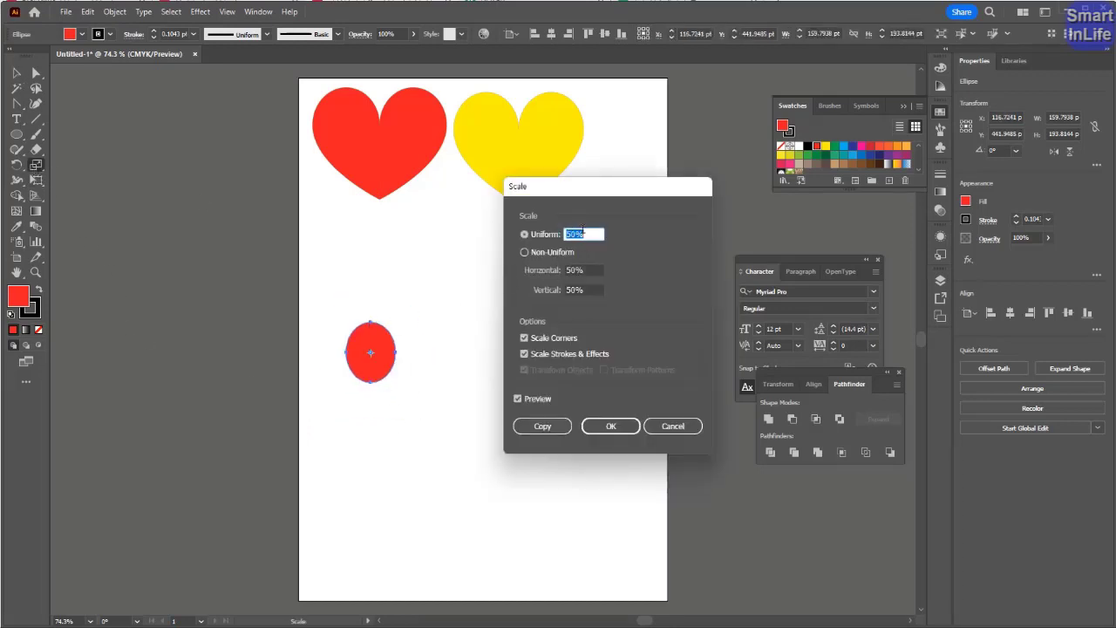
pyautogui.click(542, 426)
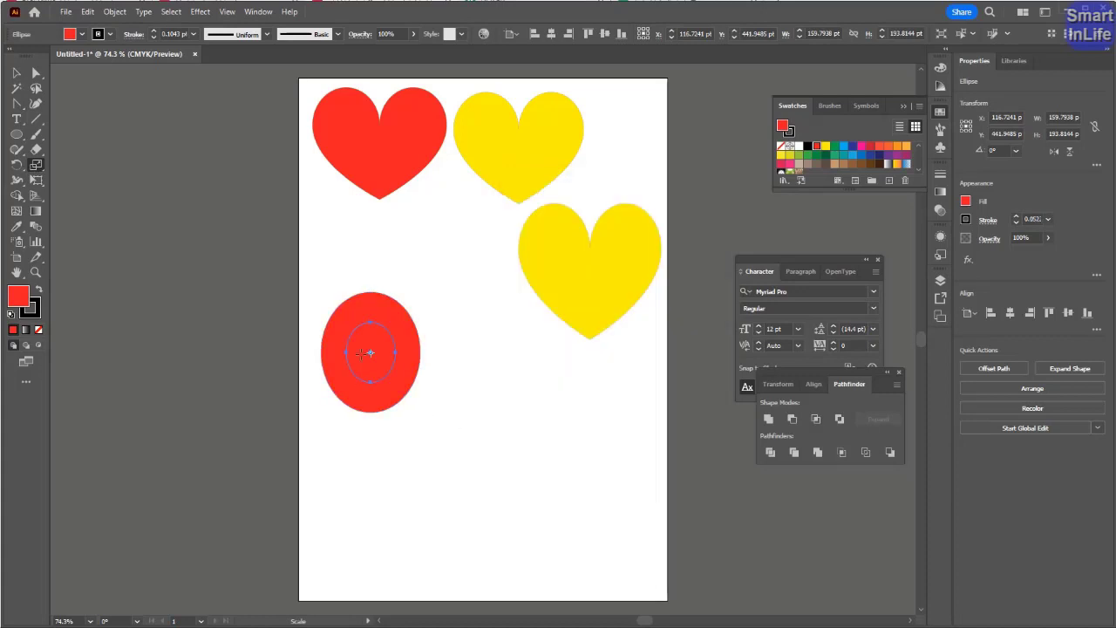
# Step: Align the half-size oval to the left edge of the large red oval
pyautogui.click(16, 75)
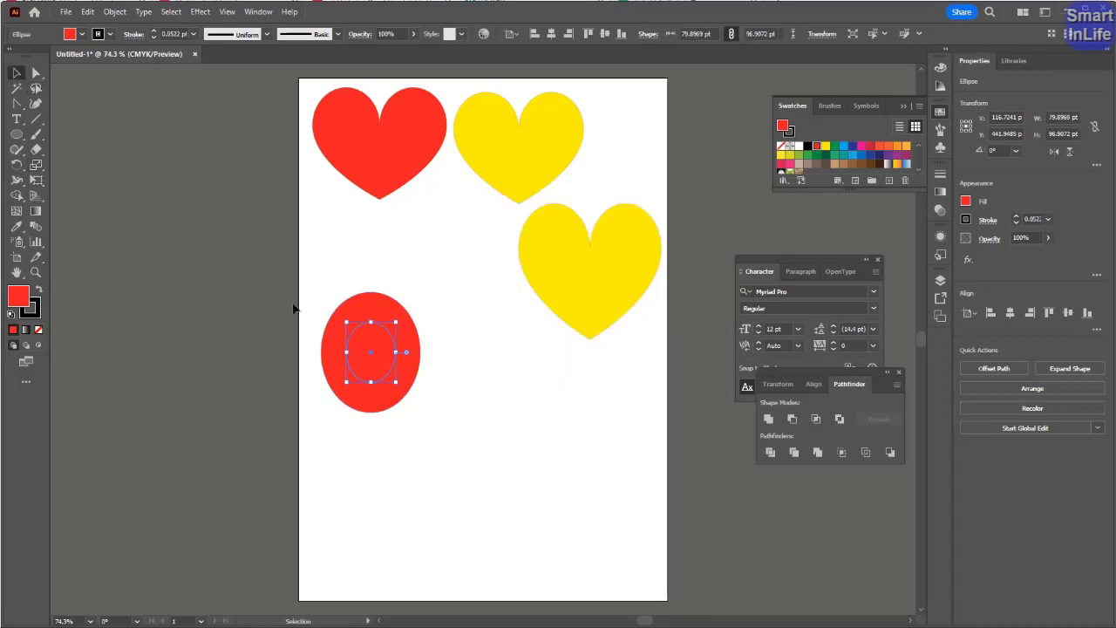
pyautogui.keyDown('shift'); pyautogui.click(386, 399); pyautogui.keyUp('shift')
pyautogui.click(537, 34)
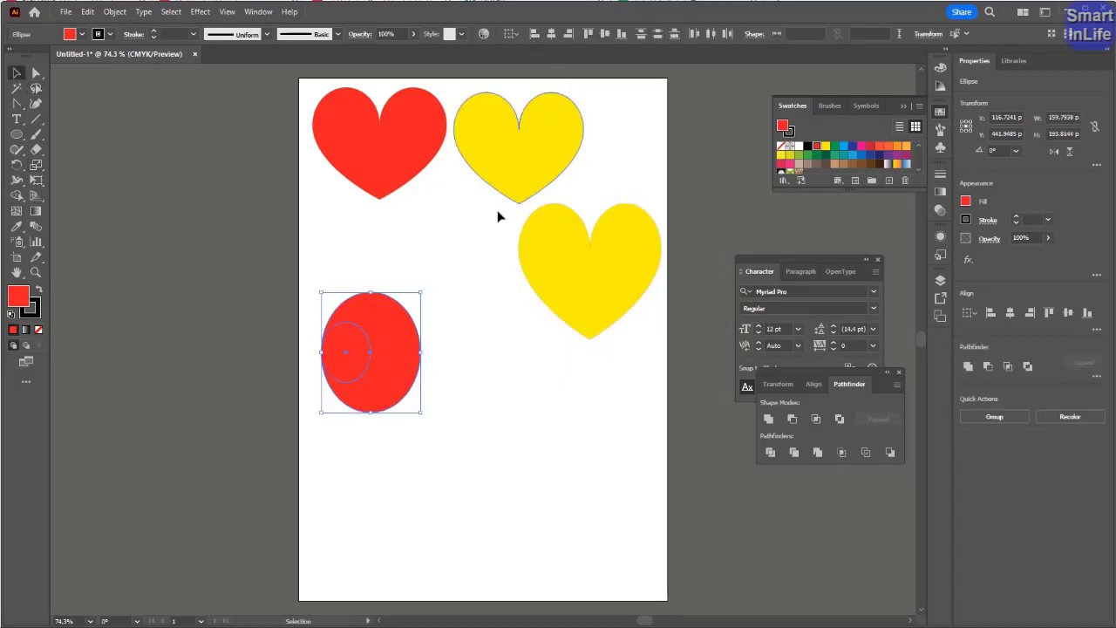
pyautogui.click(416, 477)
# Step: Fill the half-size oval with yellow
pyautogui.click(363, 348)
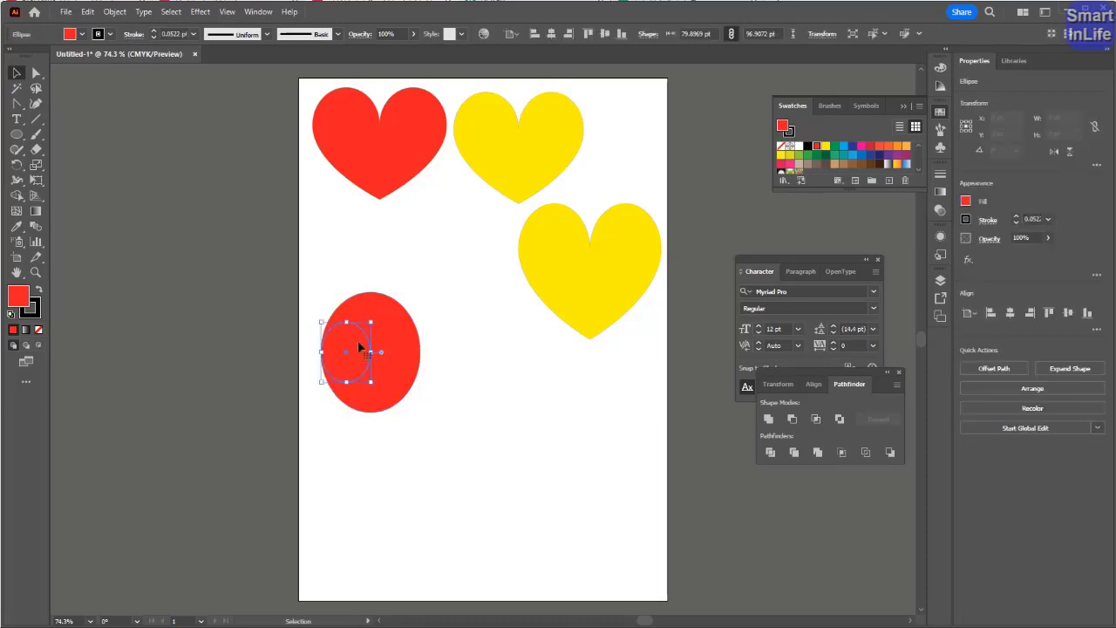
pyautogui.click(825, 147)
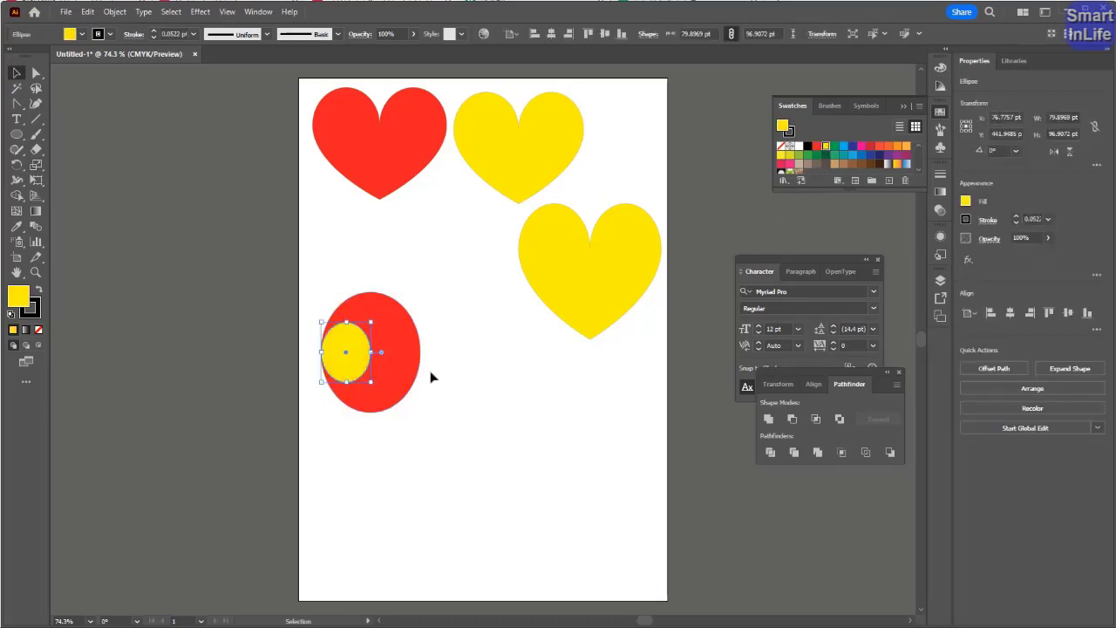
pyautogui.click(366, 457)
# Step: Place a copy of the yellow oval beside it, aligned to the red oval's right edge
pyautogui.click(364, 374)
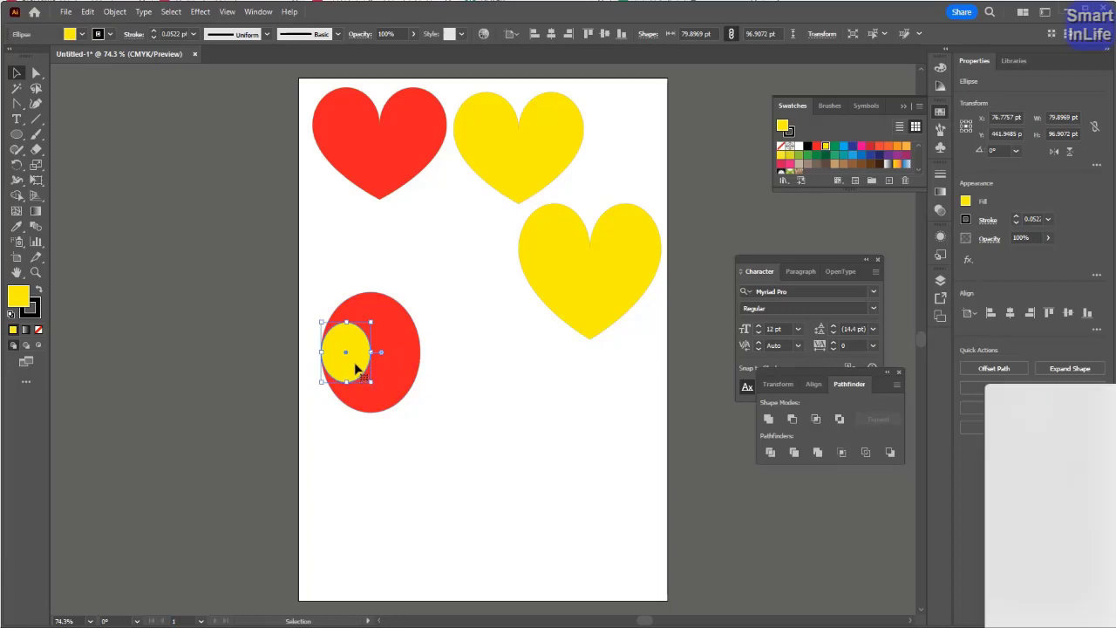
pyautogui.moveTo(356, 369); pyautogui.dragTo(405, 370)
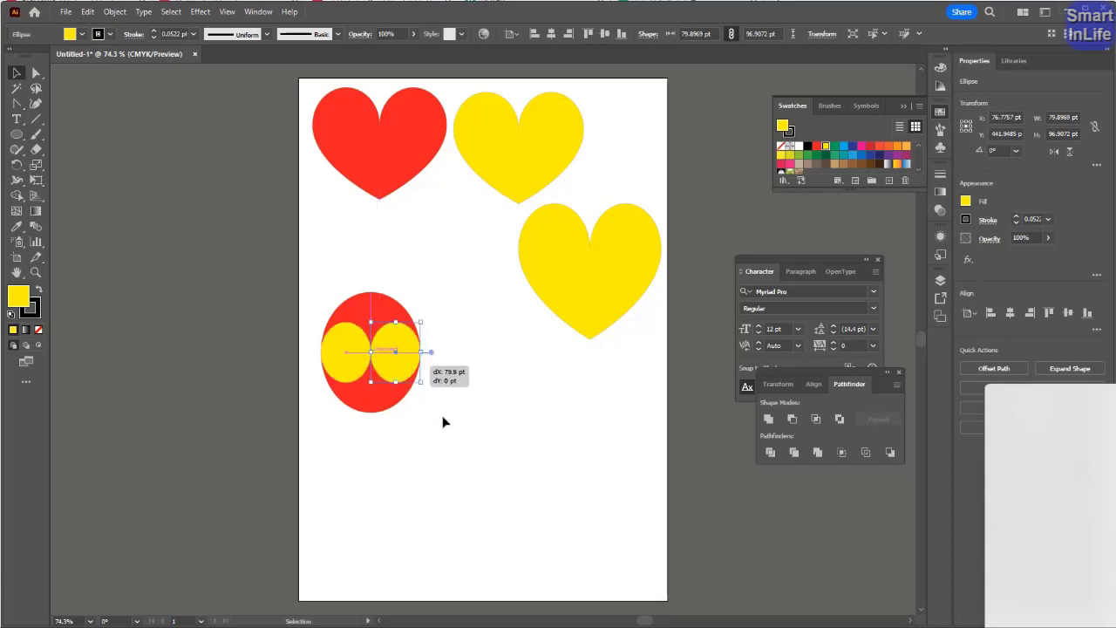
pyautogui.keyDown('shift'); pyautogui.click(400, 307); pyautogui.keyUp('shift')
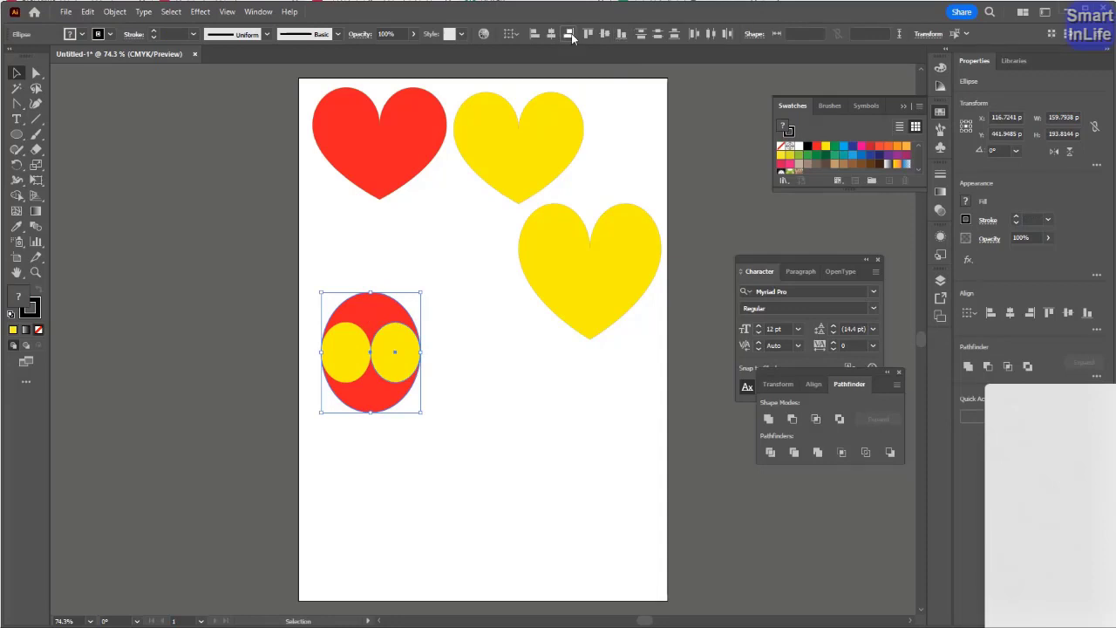
pyautogui.click(443, 367)
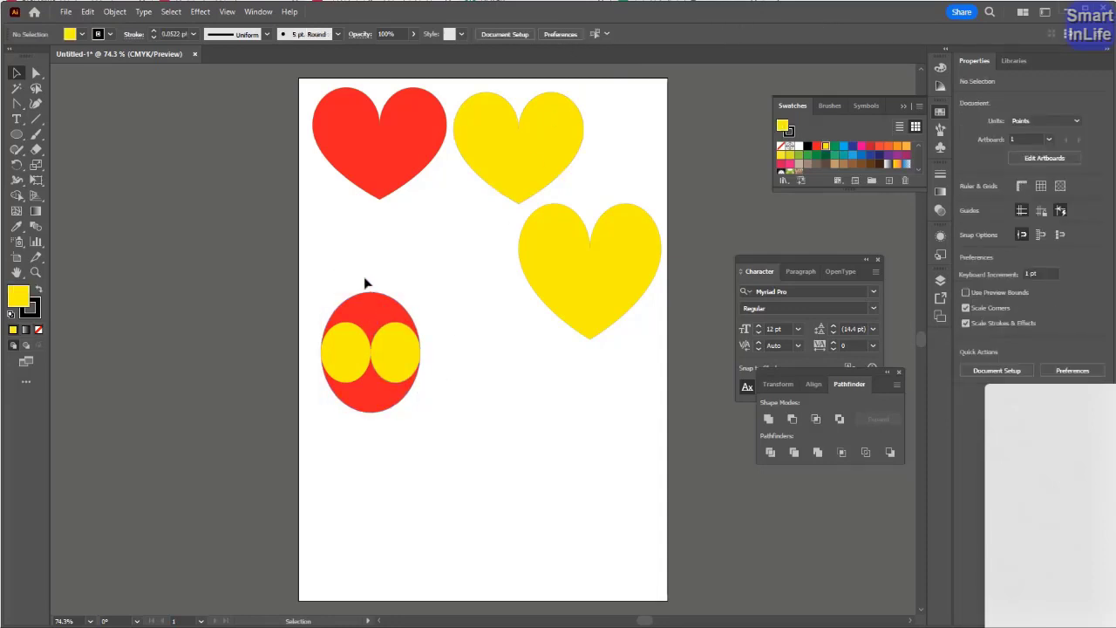
# Step: Delete the red oval's top anchor point and unite the remaining half with both yellow ovals into one yellow shape
pyautogui.click(36, 73)
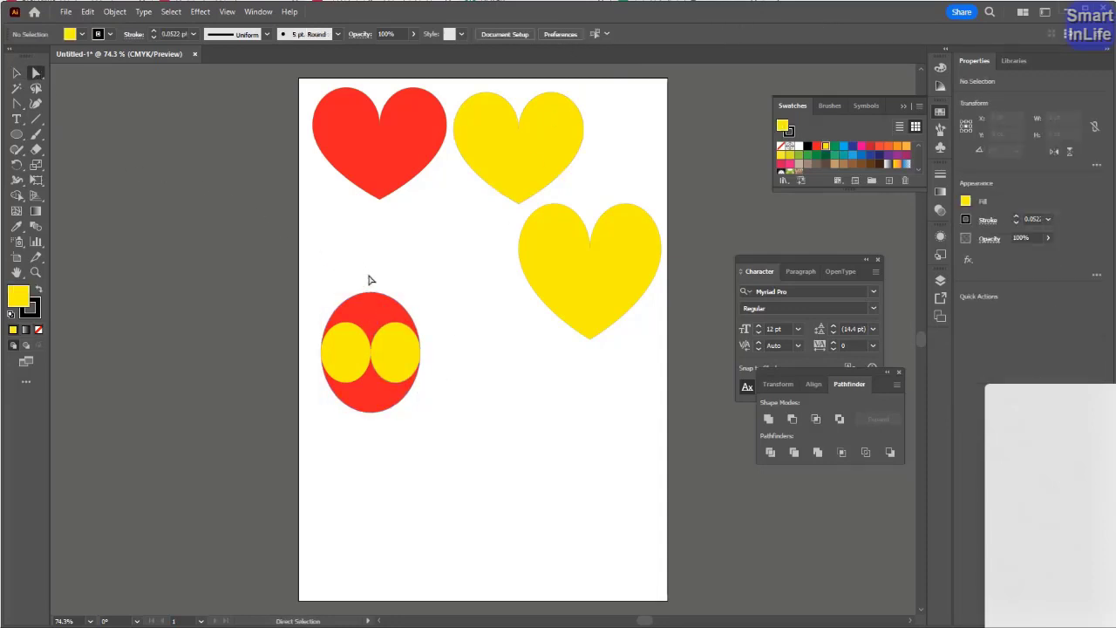
pyautogui.moveTo(368, 280); pyautogui.dragTo(444, 320)
pyautogui.press('Delete')
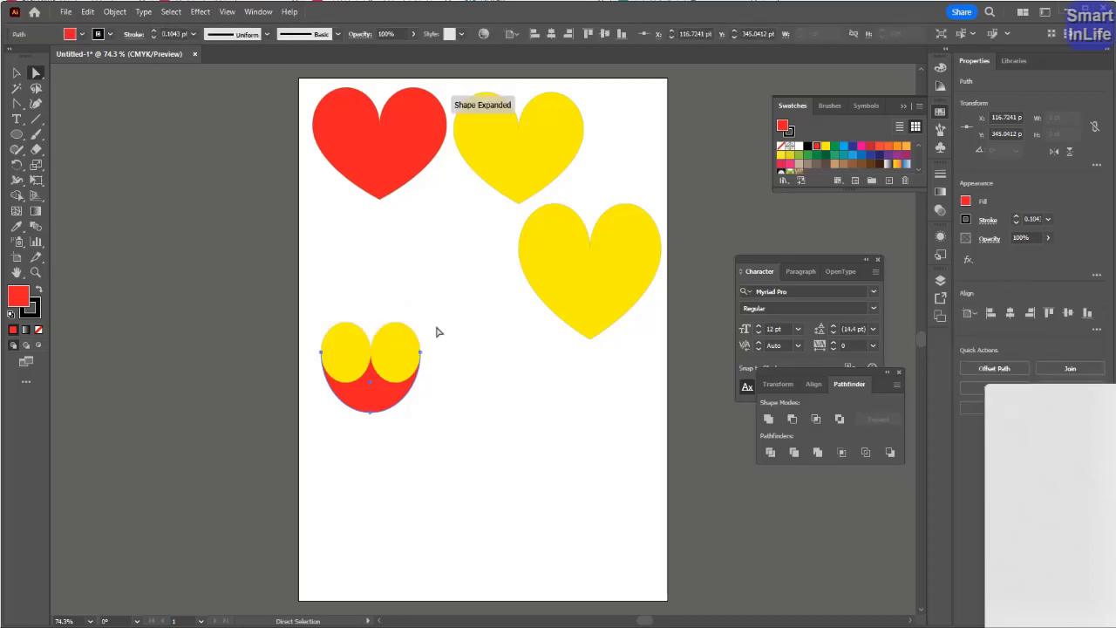
pyautogui.click(14, 75)
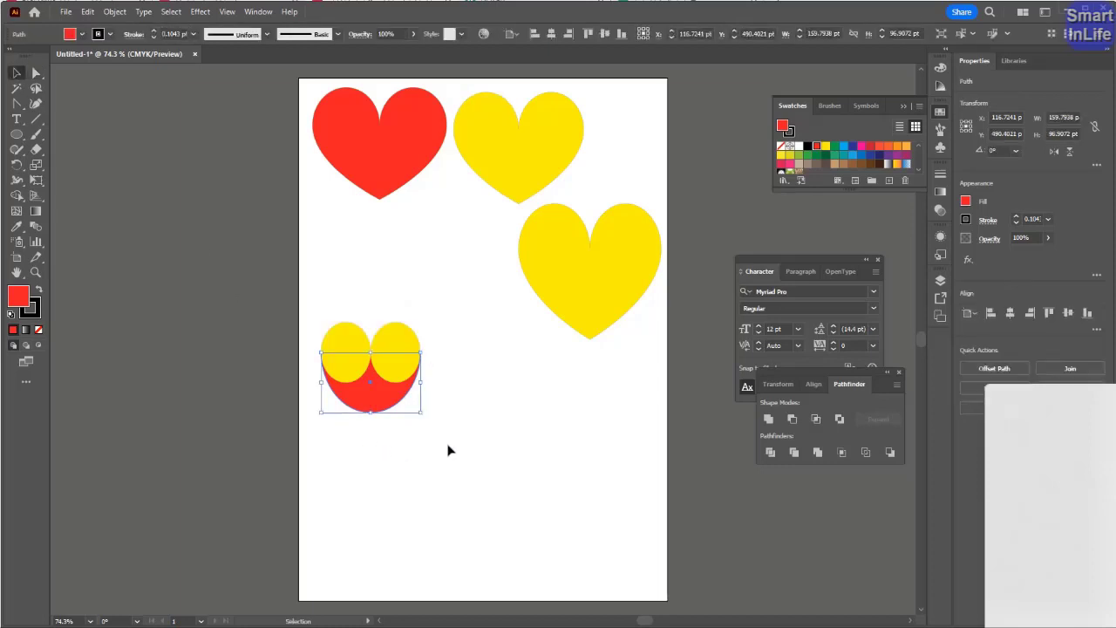
pyautogui.moveTo(448, 448); pyautogui.dragTo(314, 299)
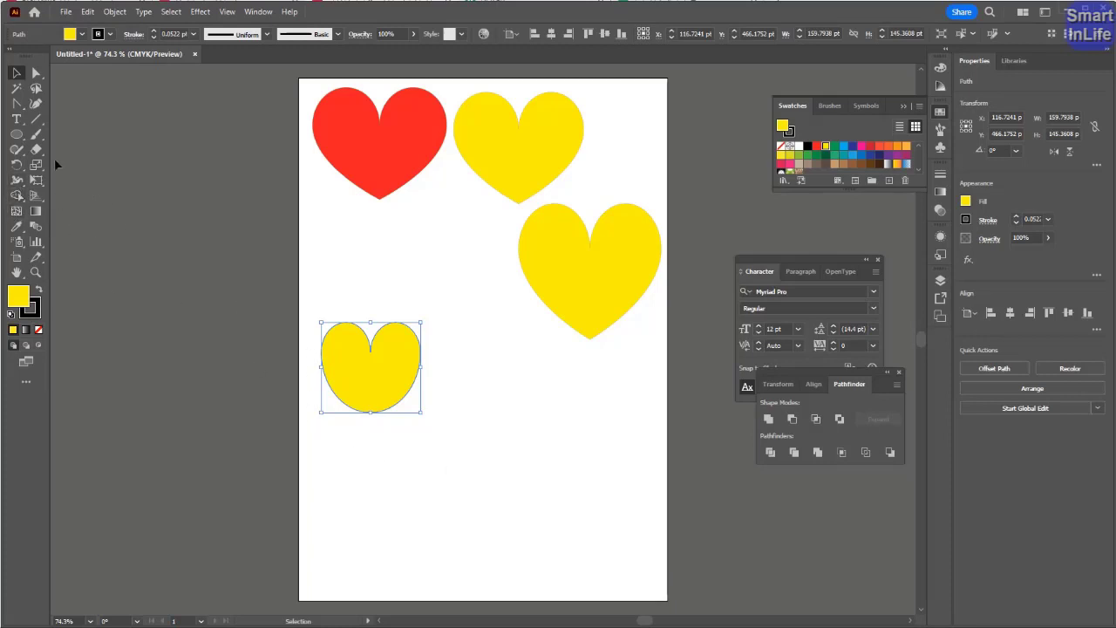
# Step: Convert the rounded bottom anchor of the united yellow shape into a sharp corner with the Anchor Point tool
pyautogui.click(16, 103)
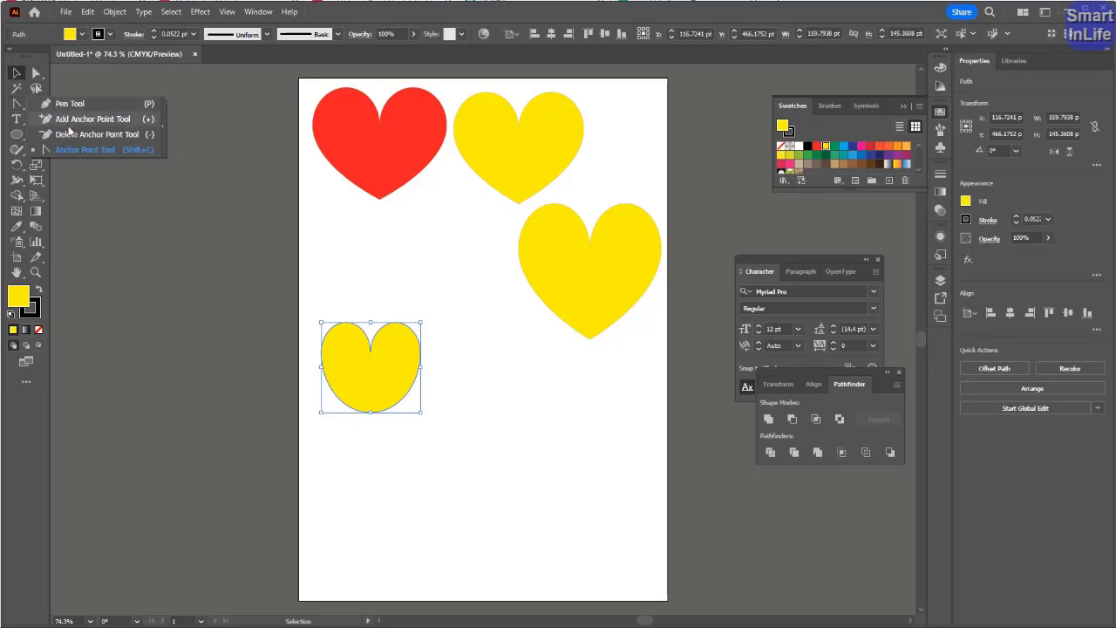
pyautogui.click(73, 149)
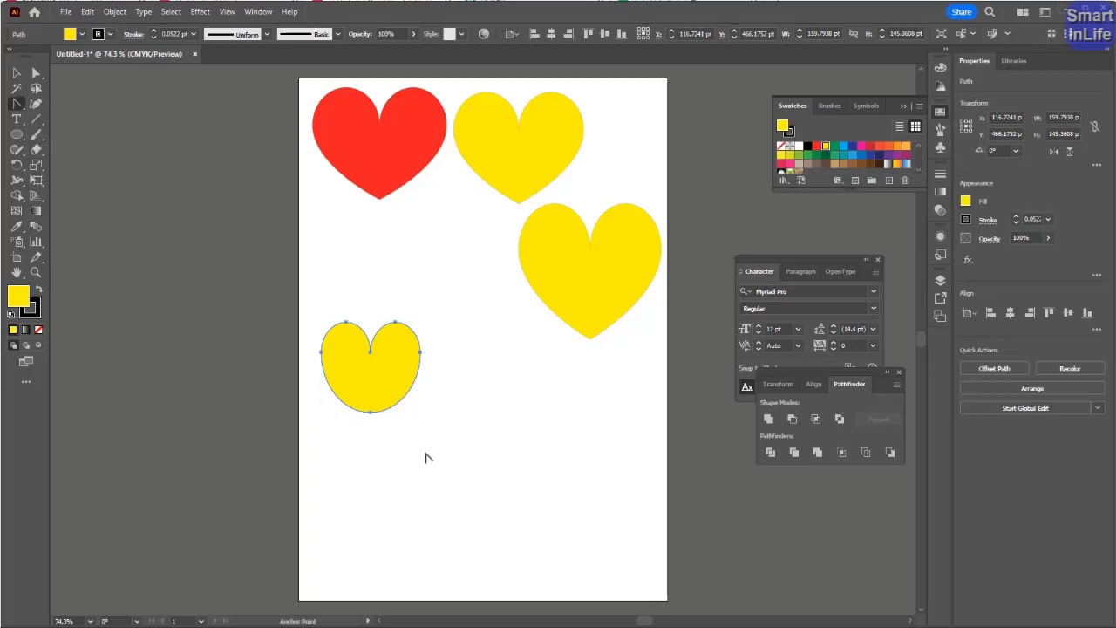
pyautogui.click(371, 411)
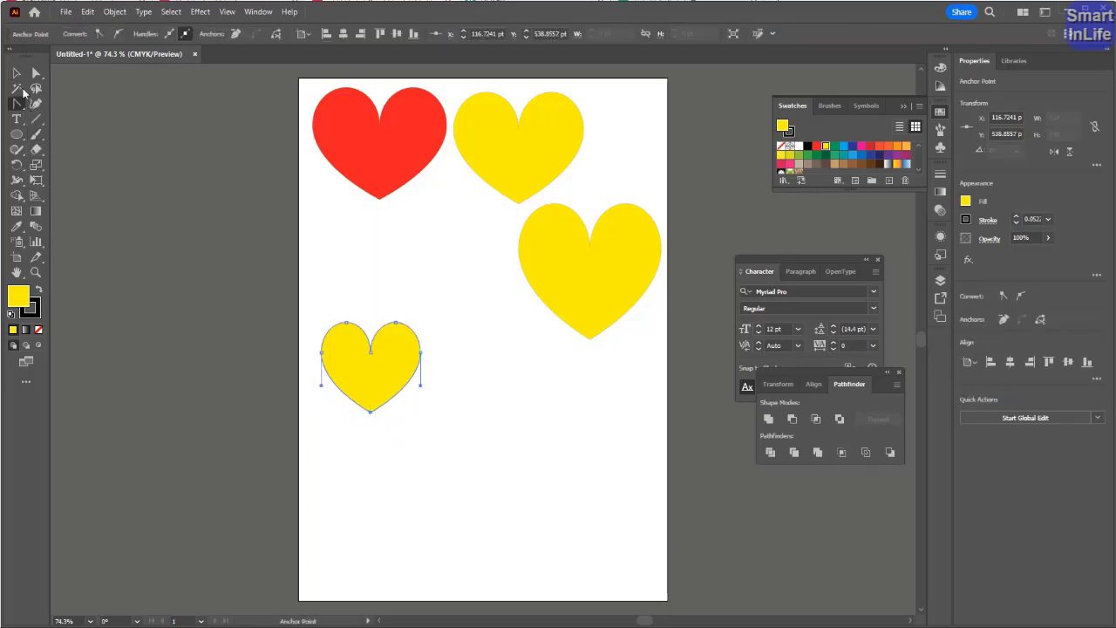
pyautogui.click(16, 73)
pyautogui.click(516, 488)
# Step: Move the new yellow heart up below the red heart and enlarge it to about 297 pt wide and 290 pt high
pyautogui.moveTo(381, 345); pyautogui.dragTo(428, 254)
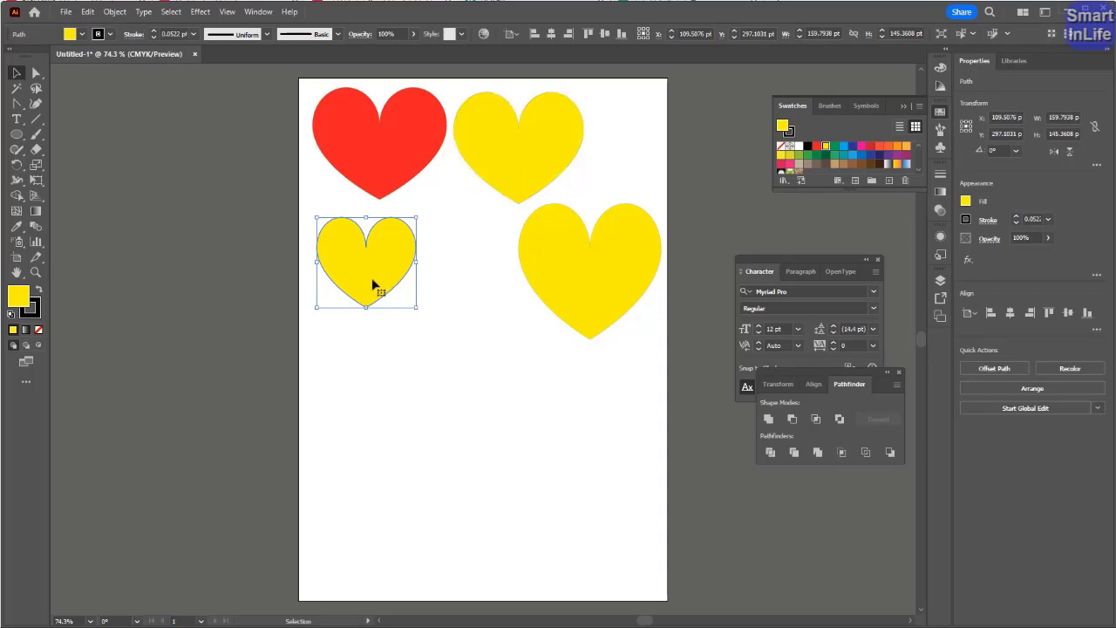
pyautogui.moveTo(357, 296)
pyautogui.mouseDown()
pyautogui.moveTo(481, 324)
pyautogui.moveTo(582, 327)
pyautogui.moveTo(385, 310)
pyautogui.moveTo(353, 292)
pyautogui.moveTo(367, 301)
pyautogui.mouseUp()
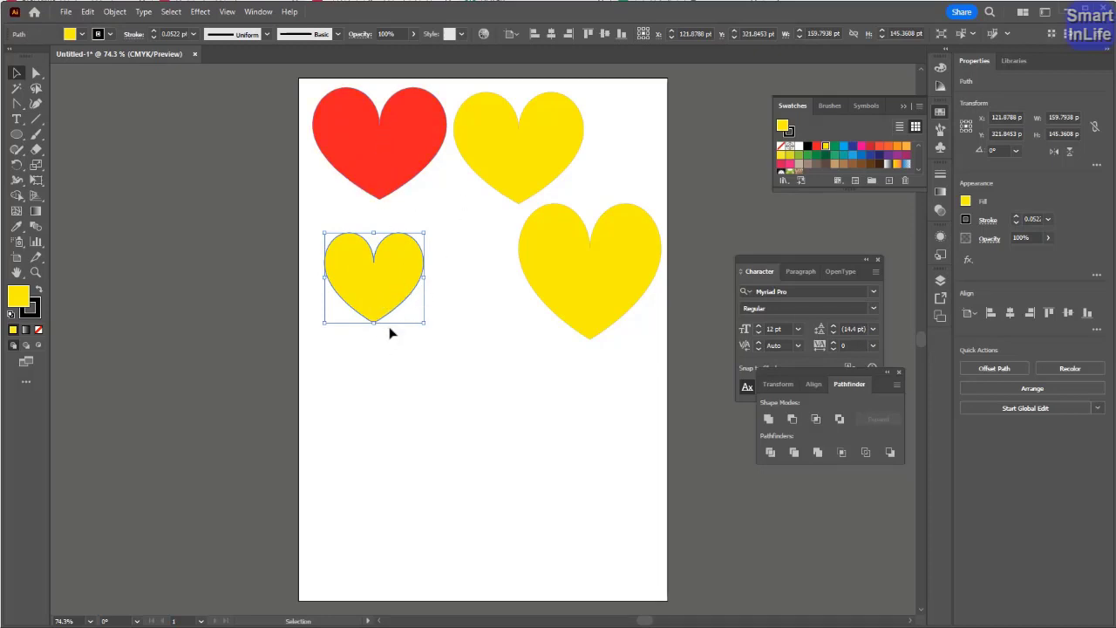
pyautogui.moveTo(425, 323); pyautogui.dragTo(509, 412)
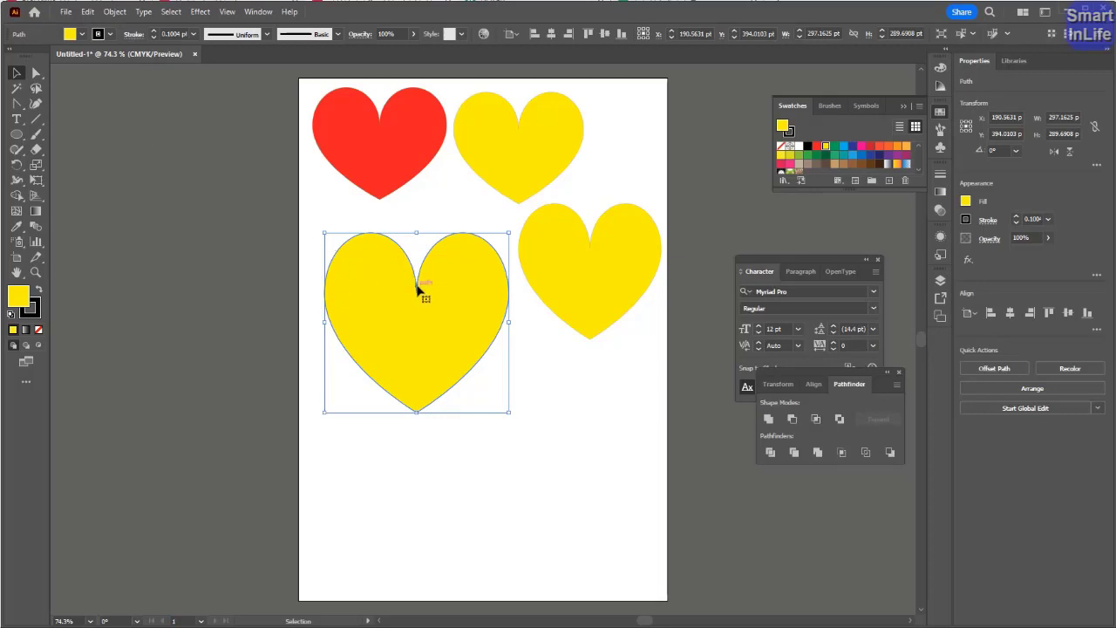
# Step: Draw a yellow rectangle of about 208 by 164 pt below the large heart
pyautogui.click(18, 135)
pyautogui.click(79, 134)
pyautogui.moveTo(357, 479); pyautogui.dragTo(487, 581)
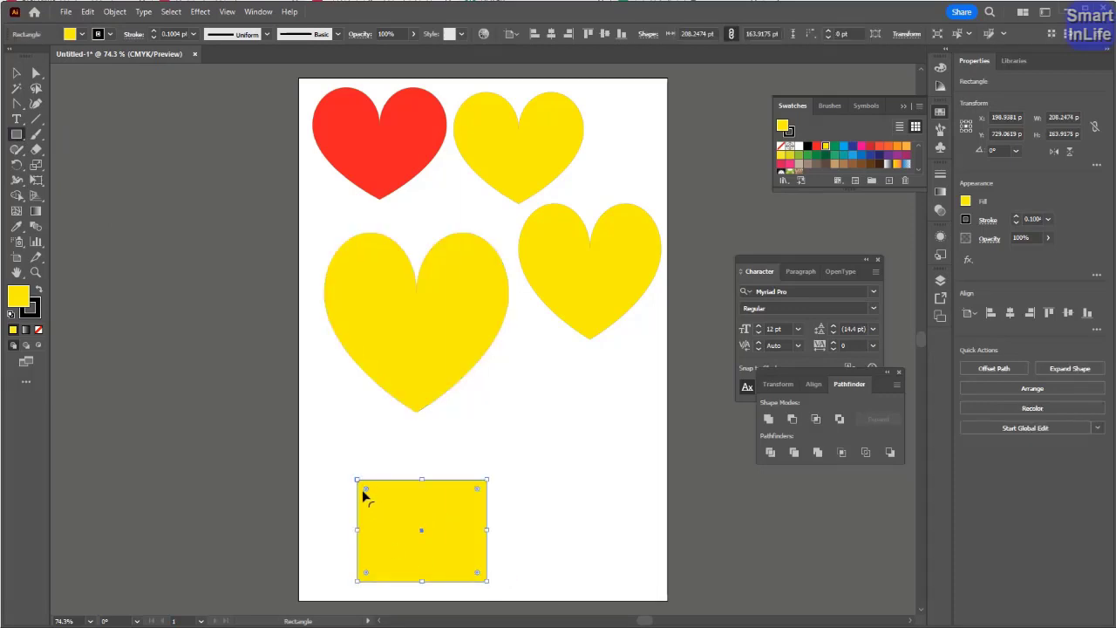
# Step: Round the bottom tip of the large yellow heart with a corner radius of about 24.4 pt
pyautogui.click(34, 74)
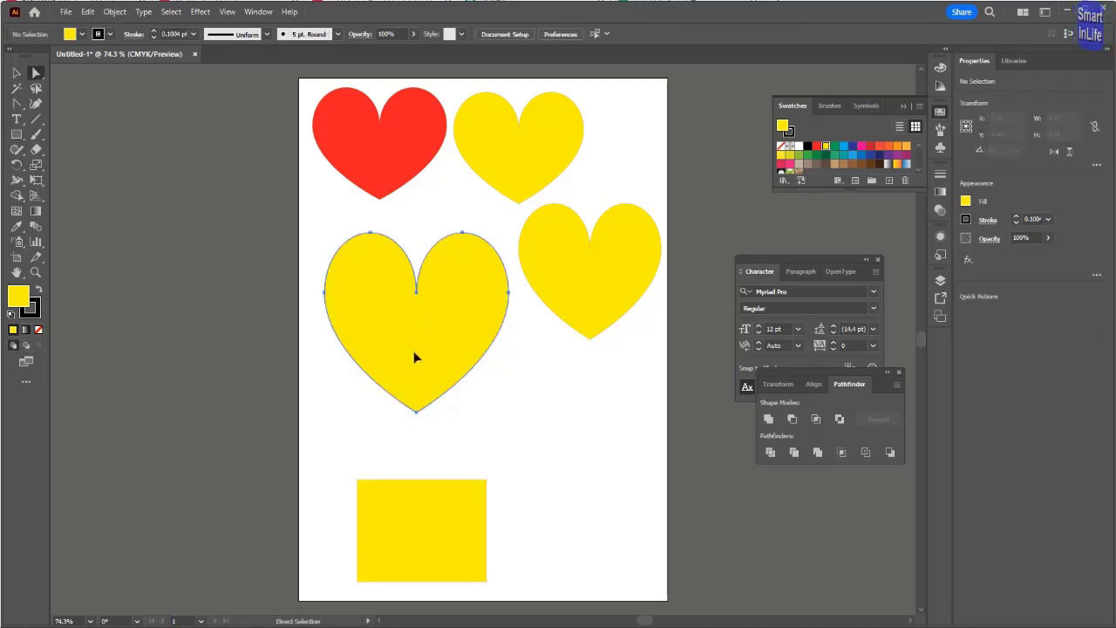
pyautogui.click(424, 377)
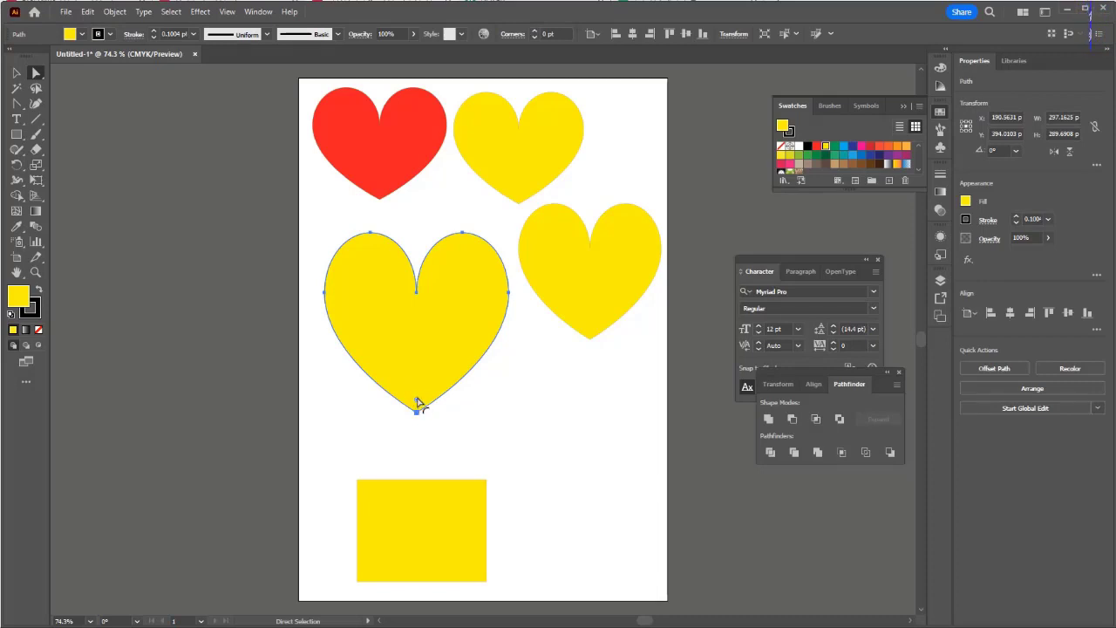
pyautogui.moveTo(416, 403); pyautogui.dragTo(417, 394)
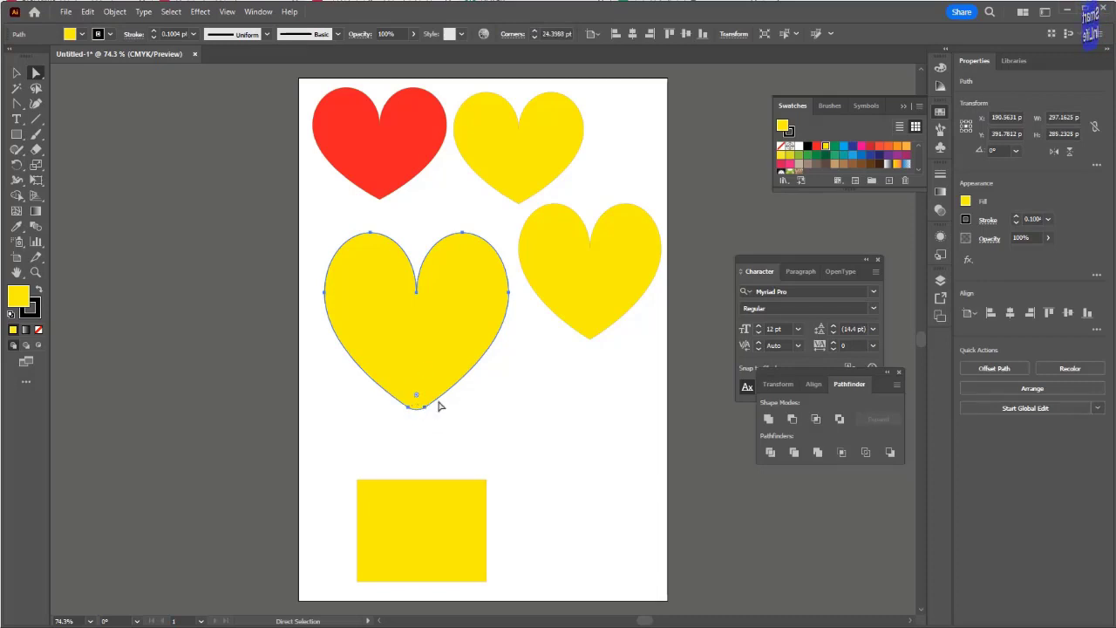
# Step: Try rounding the bottom tip of the yellow heart beside the red one by about 25 pt
pyautogui.click(501, 180)
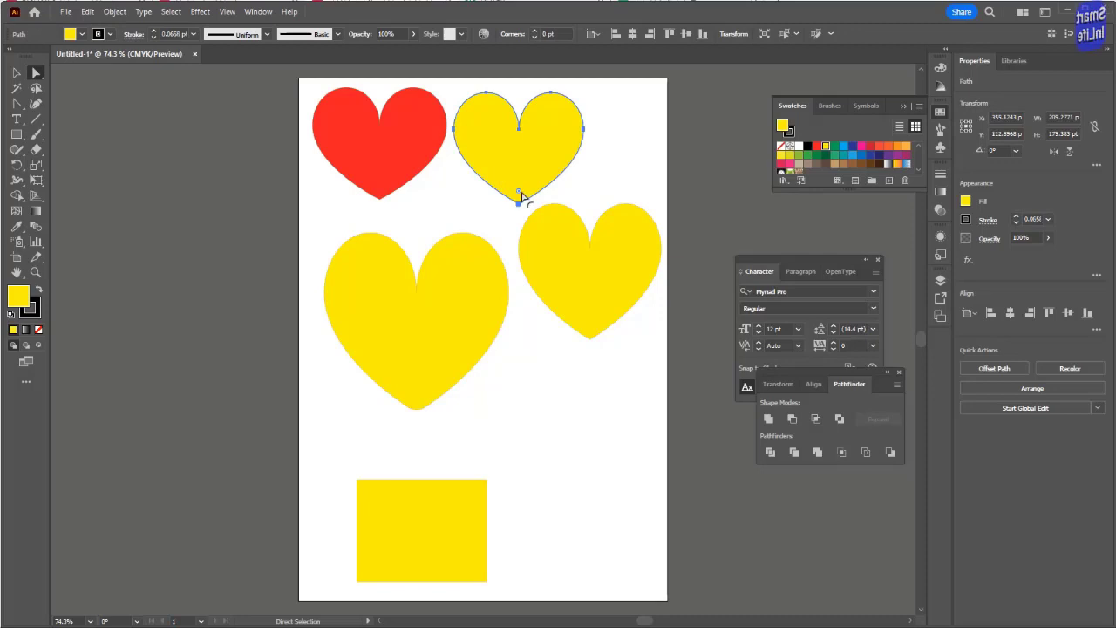
pyautogui.moveTo(519, 193); pyautogui.dragTo(519, 185)
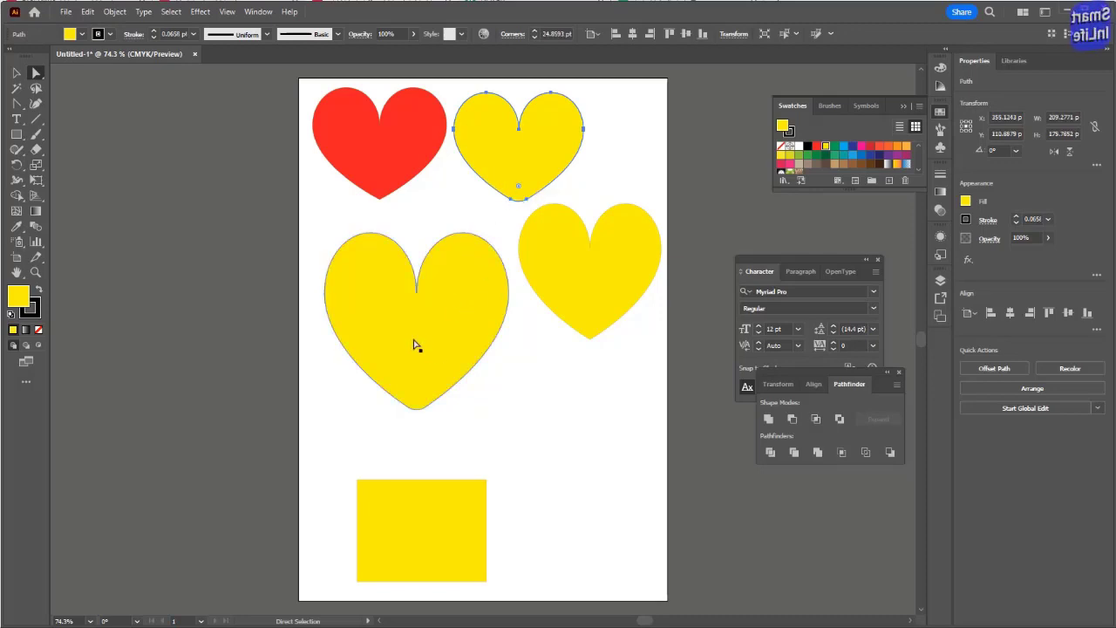
pyautogui.click(36, 73)
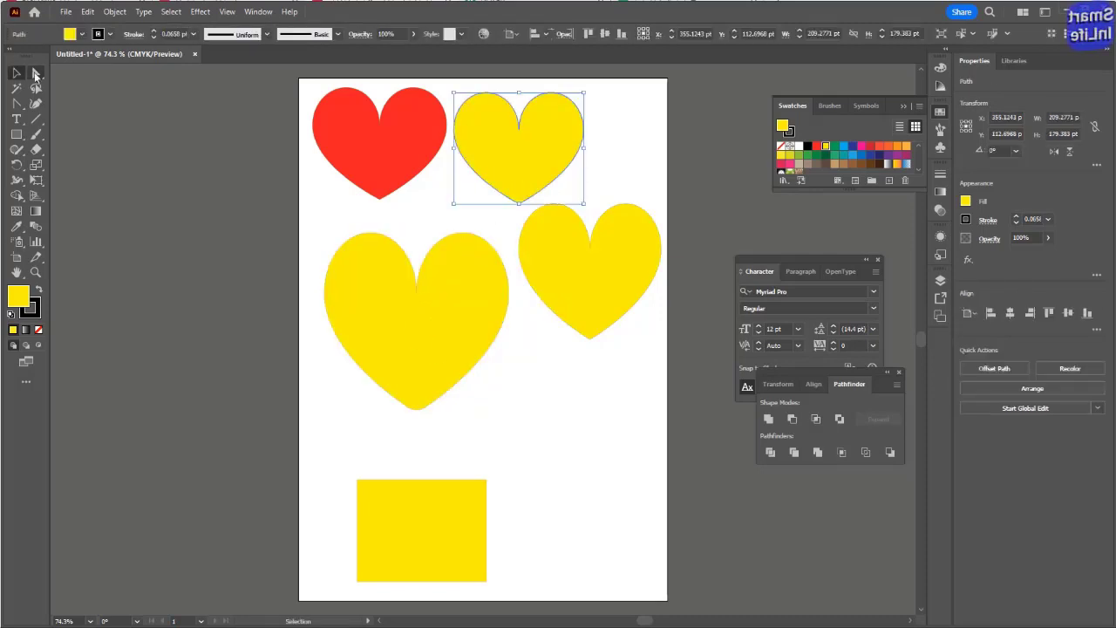
# Step: Show the large heart's rounded tip anchors, and round all four corners of the yellow rectangle to about 36.6 pt
pyautogui.click(36, 74)
pyautogui.click(425, 297)
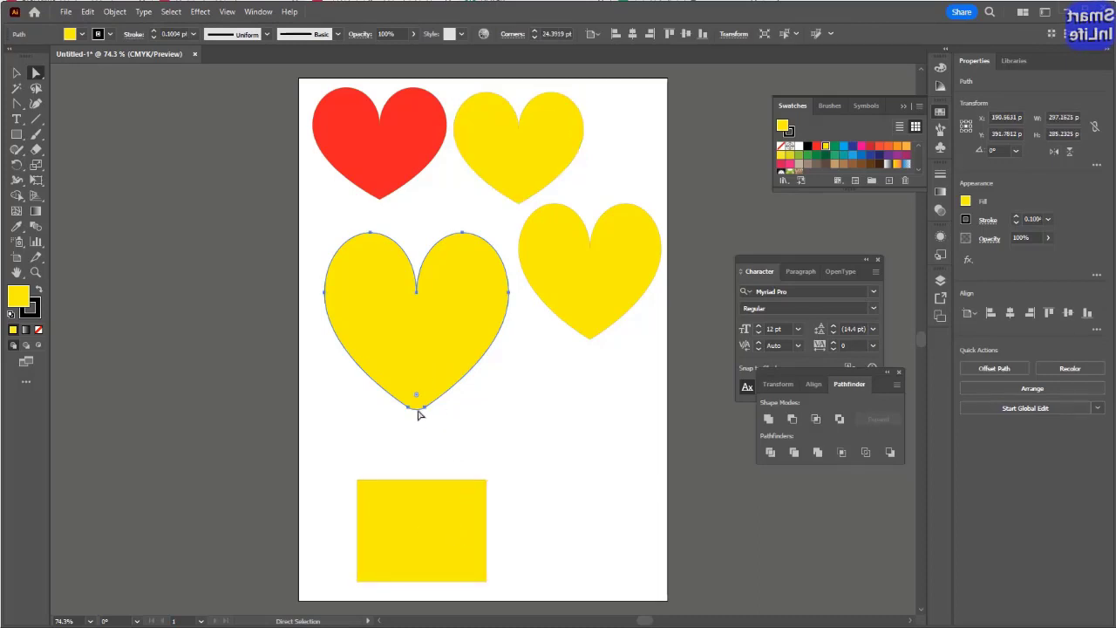
pyautogui.click(452, 519)
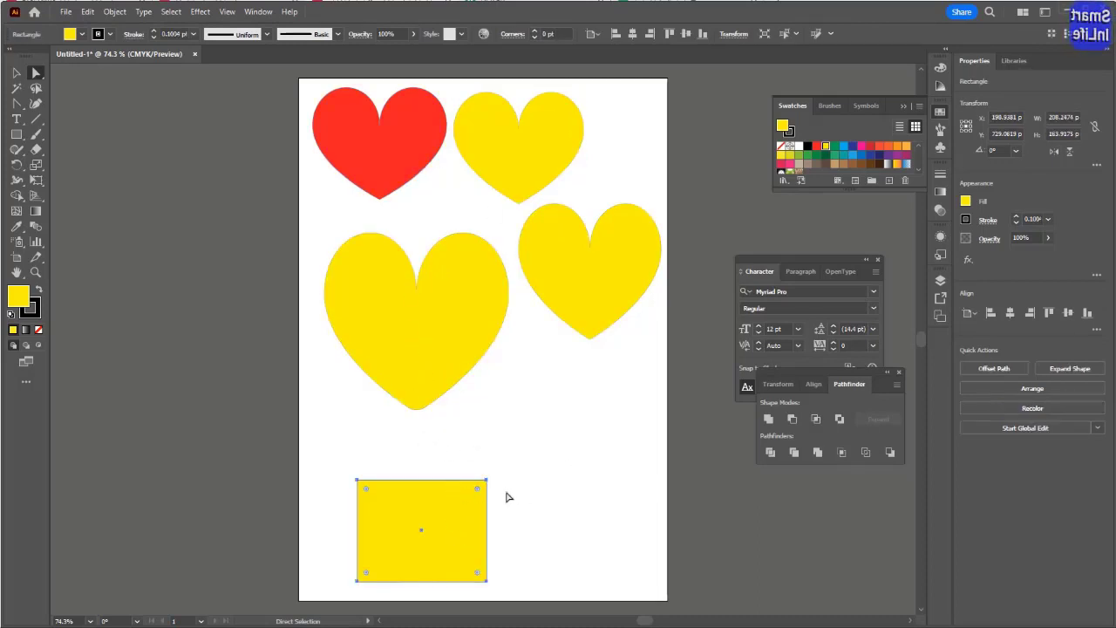
pyautogui.moveTo(477, 488); pyautogui.dragTo(458, 503)
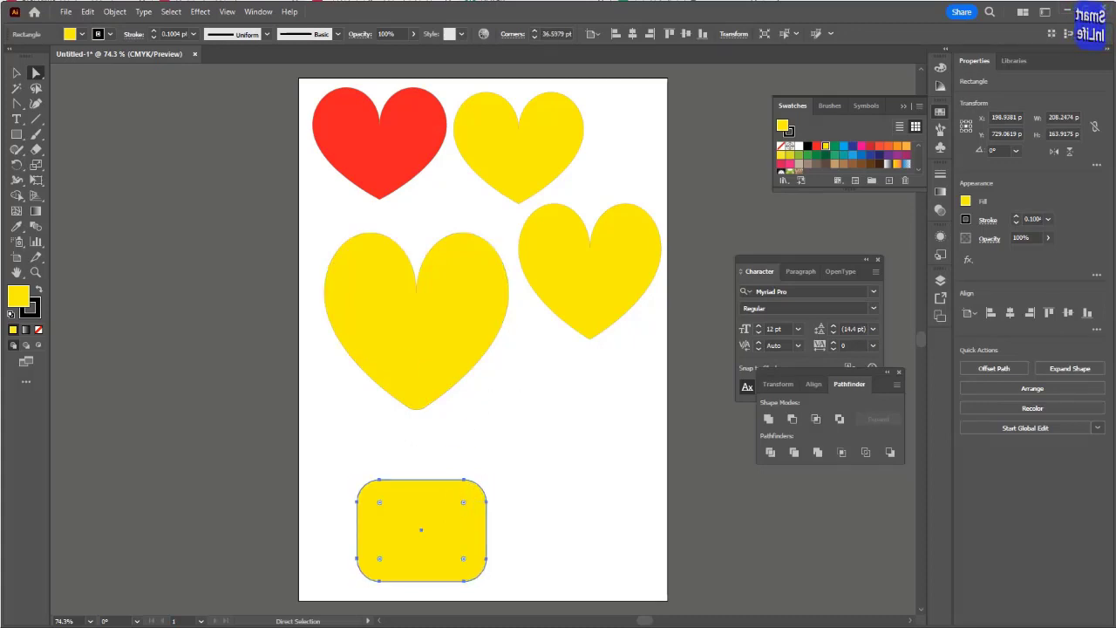
pyautogui.click(16, 72)
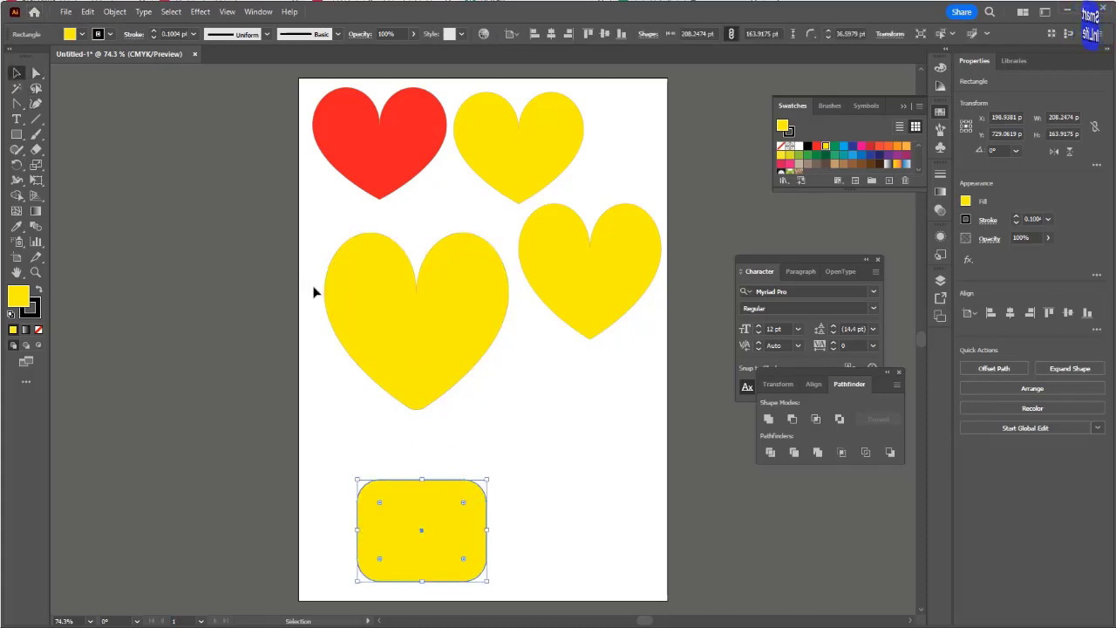